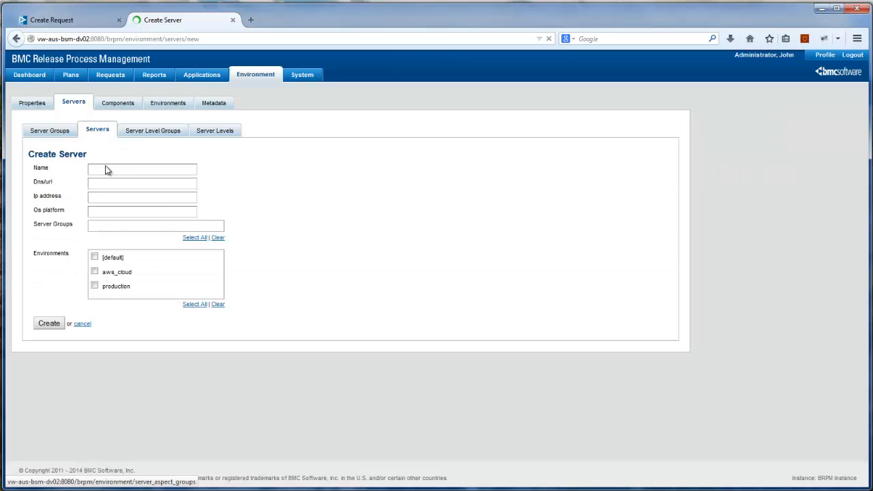
Create a server named Server1 with DNS server1.bmc.com and OS platform Linux.
{"action": "left_click", "coordinate": [109, 170]}
{"action": "type", "text": "Server"}
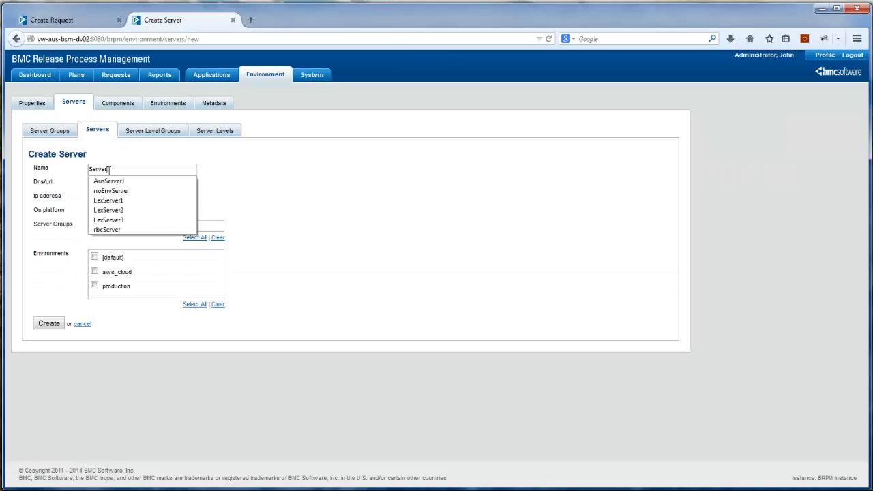
{"action": "key", "text": "Tab"}
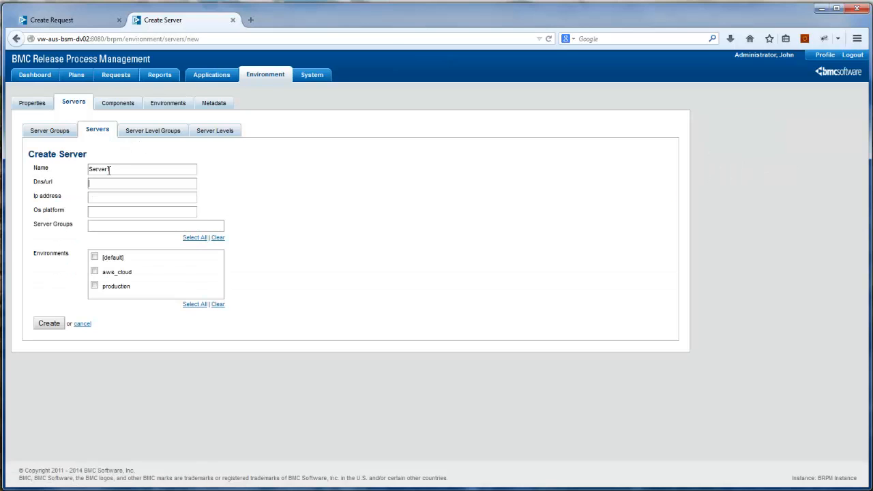
{"action": "type", "text": "server1.bmc.com"}
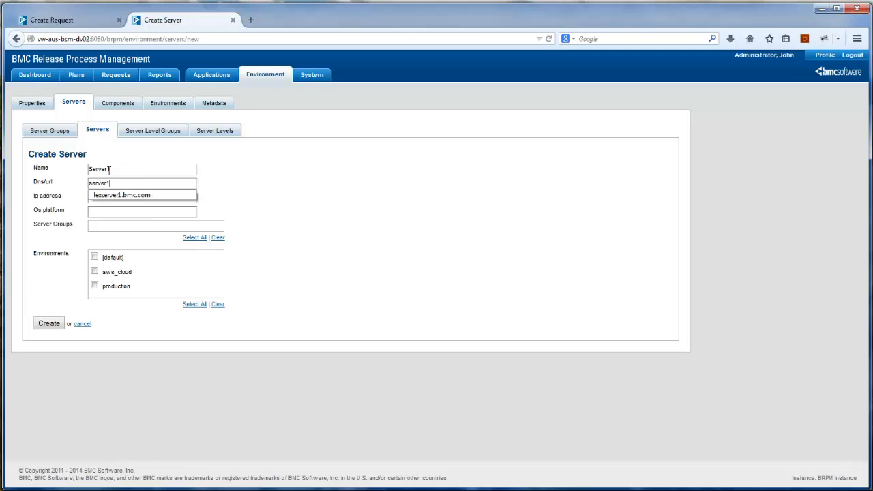
{"action": "key", "text": "Tab"}
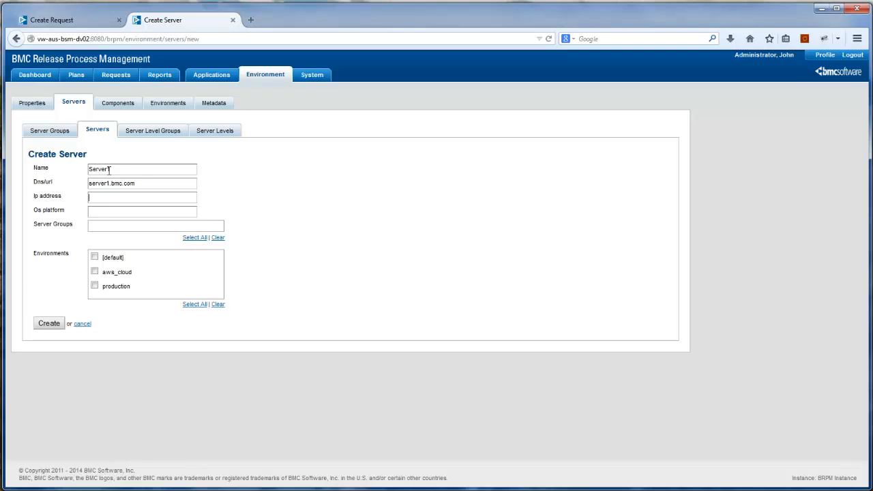
{"action": "type", "text": "Linux"}
{"action": "key", "text": "Tab"}
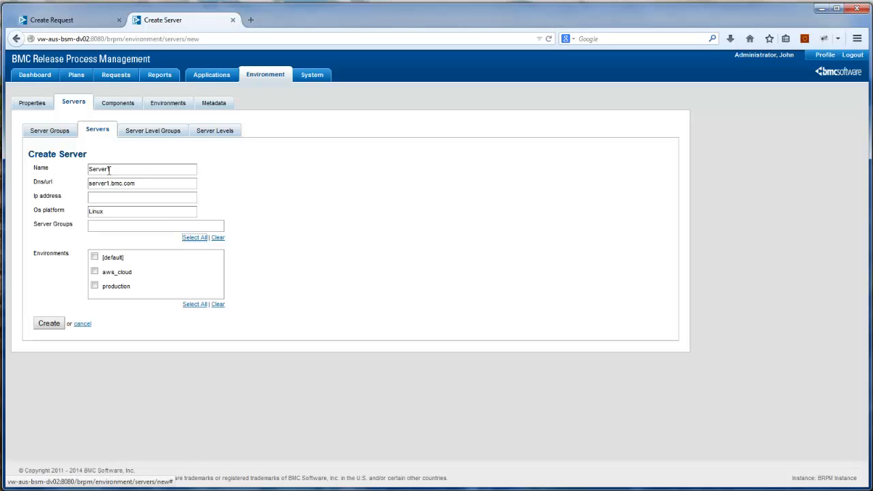
{"action": "left_click", "coordinate": [55, 324]}
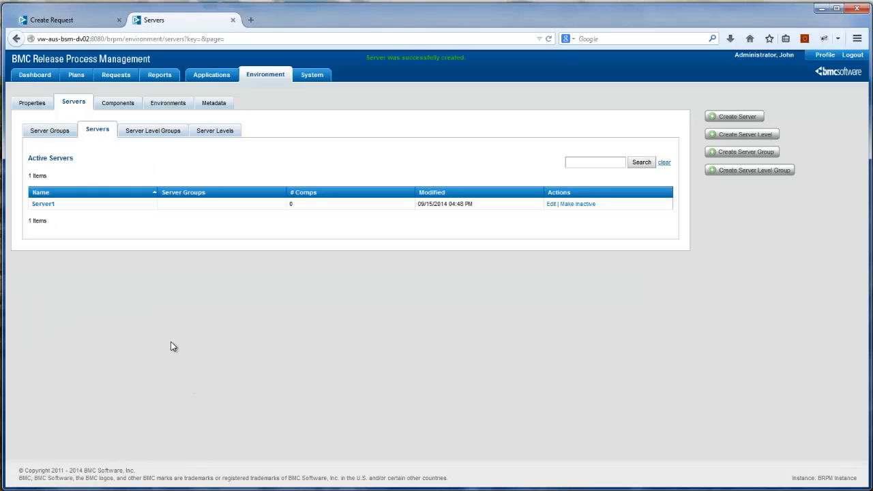
Create a second server named Server2 with DNS server2.bmc.com and OS platform Windows.
{"action": "left_click", "coordinate": [731, 116]}
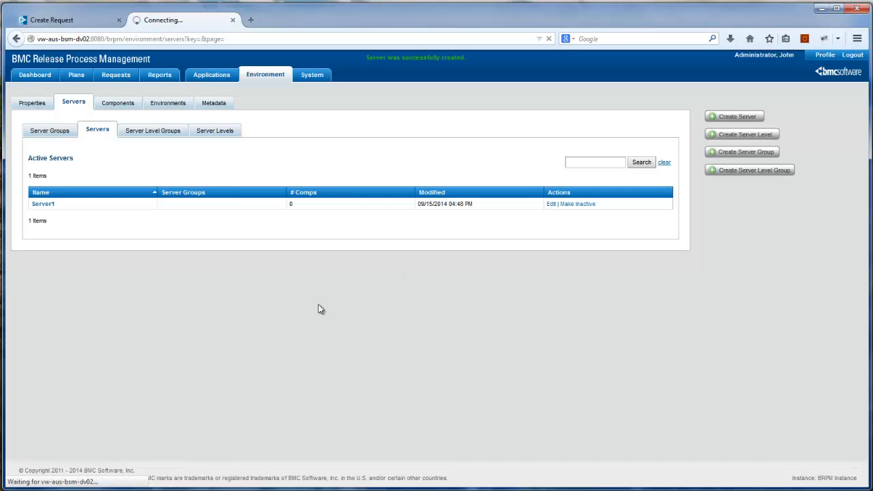
{"action": "type", "text": "Sere"}
{"action": "key", "text": "BackSpace"}
{"action": "type", "text": "ver2"}
{"action": "type", "text": "se"}
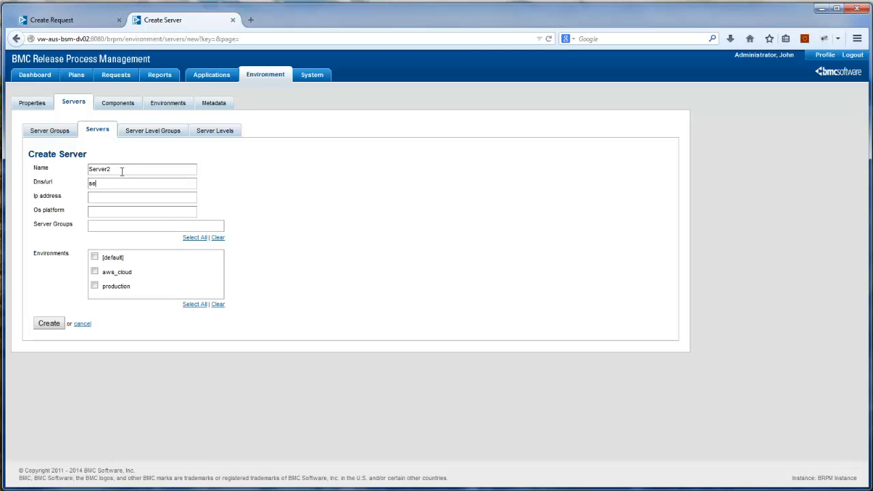
{"action": "type", "text": "rver2.bmc.com"}
{"action": "key", "text": "Tab"}
{"action": "left_click", "coordinate": [112, 212]}
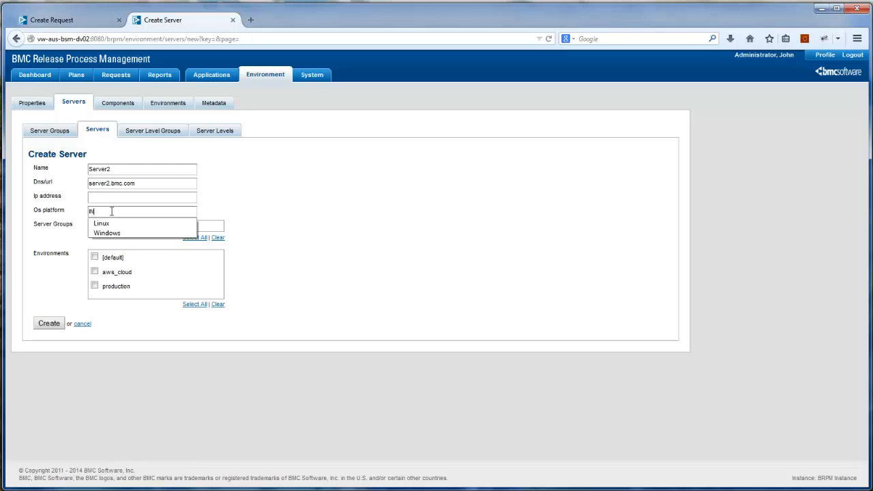
{"action": "type", "text": "Windows"}
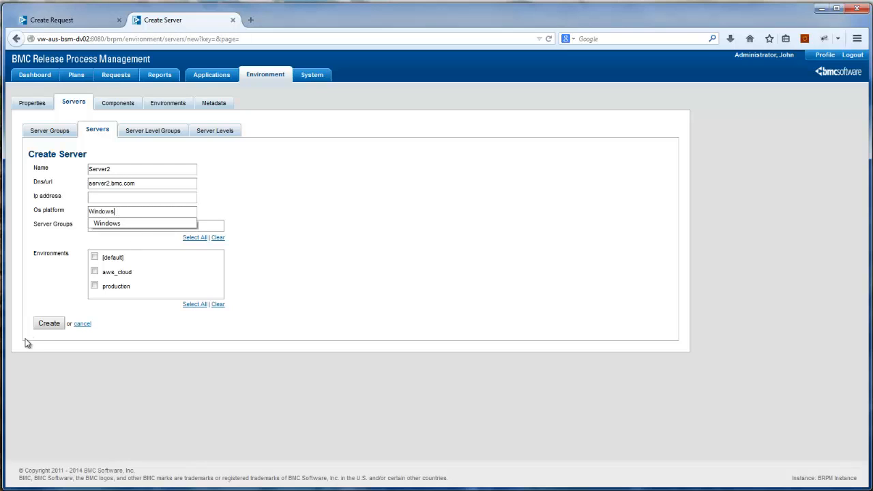
{"action": "left_click", "coordinate": [38, 324]}
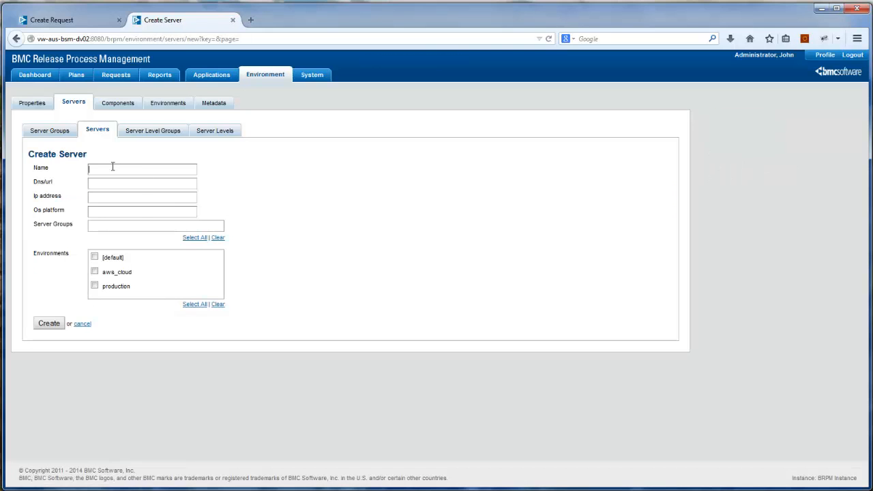
Create a third server named Server3 with DNS server3.bmc.com and OS platform Linux.
{"action": "left_click", "coordinate": [114, 168]}
{"action": "type", "text": "Server3server3.bmc.com"}
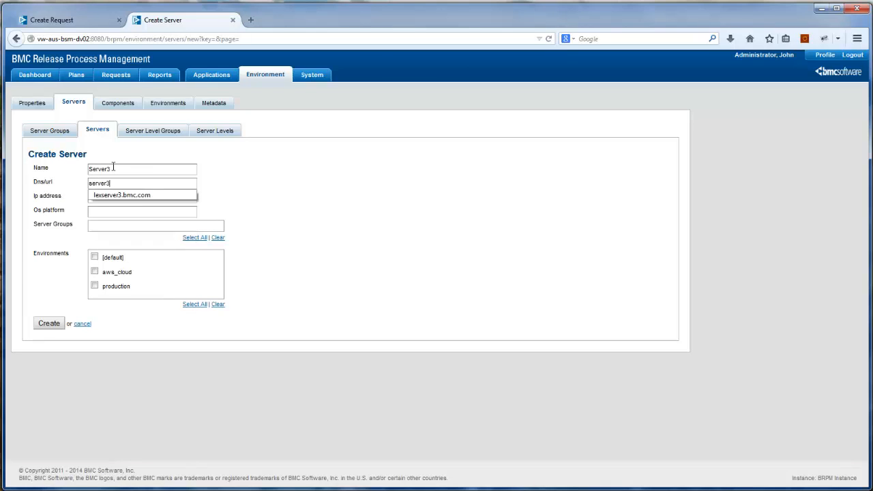
{"action": "key", "text": "Tab"}
{"action": "key", "text": "Tab"}
{"action": "type", "text": "Linux"}
{"action": "key", "text": "BackSpace"}
{"action": "key", "text": "BackSpace"}
{"action": "key", "text": "BackSpace"}
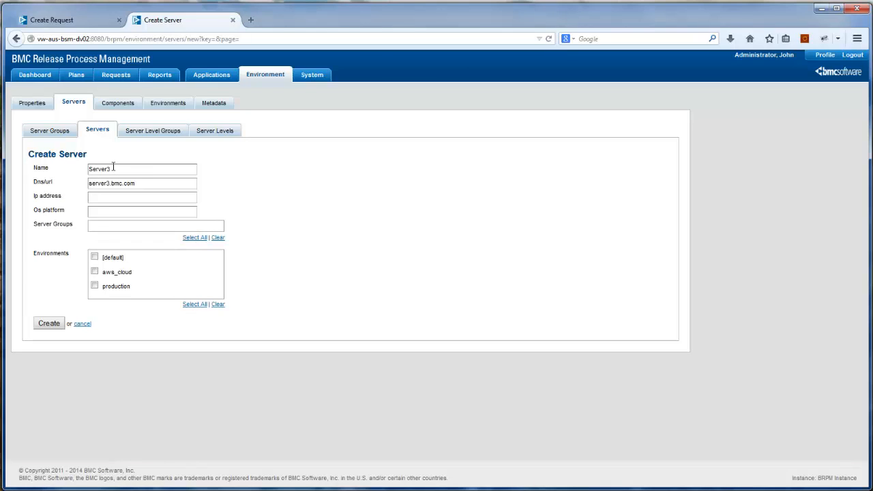
{"action": "type", "text": "Linux"}
{"action": "left_click", "coordinate": [46, 325]}
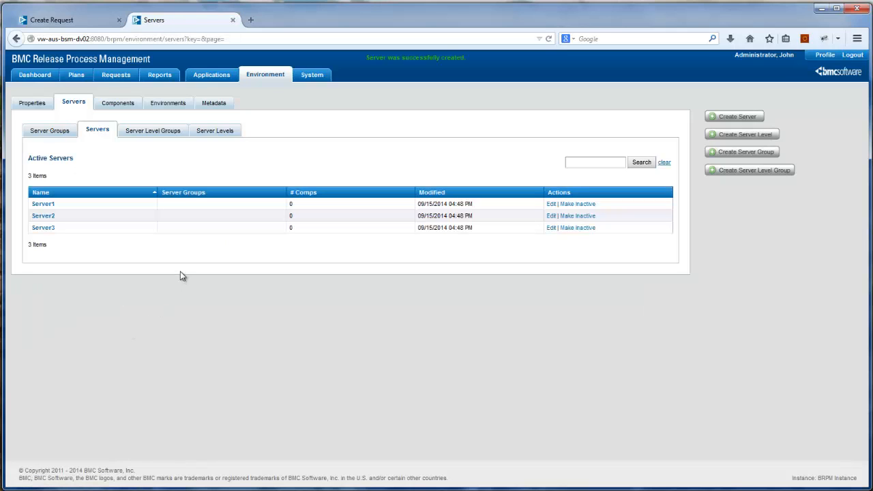
Create an environment named Env1 with environment type None and assign Server1 and Server2 to it.
{"action": "left_click", "coordinate": [167, 105]}
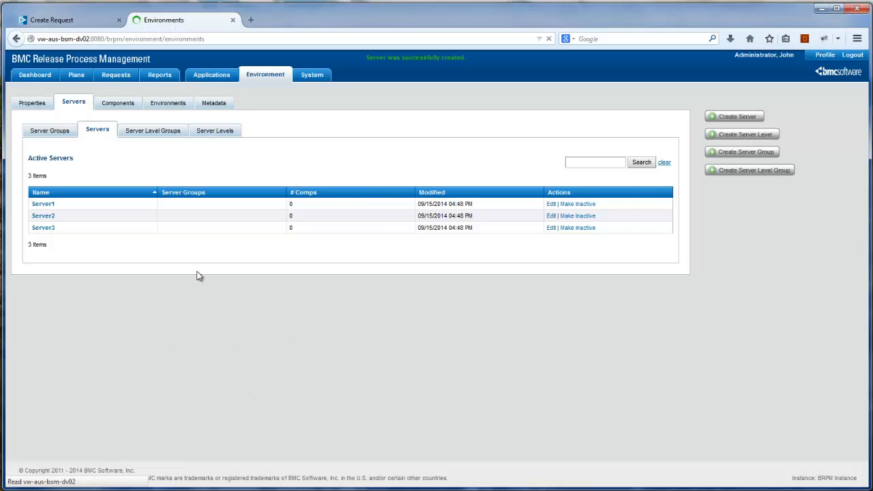
{"action": "left_click", "coordinate": [750, 115]}
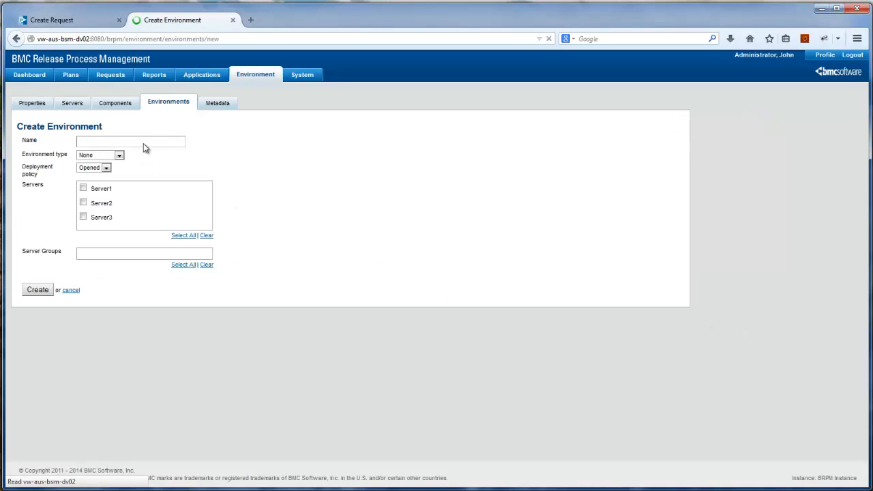
{"action": "left_click", "coordinate": [144, 140]}
{"action": "type", "text": "Env1"}
{"action": "key", "text": "Tab"}
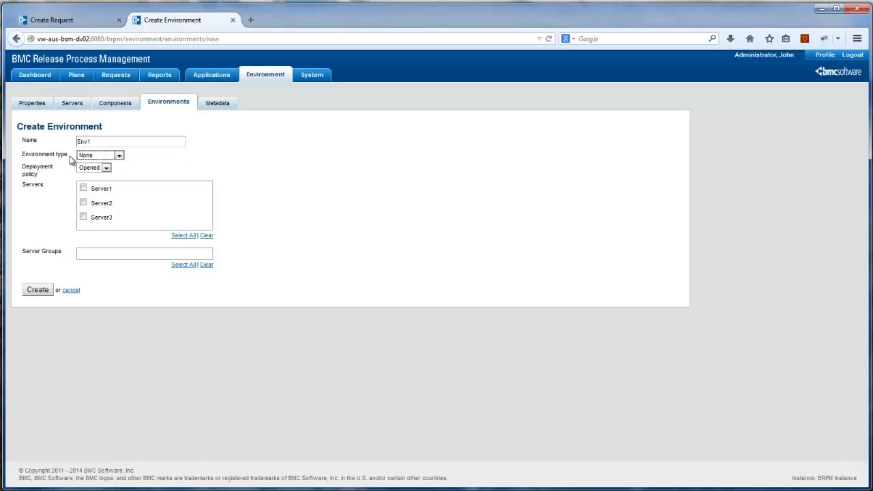
{"action": "left_click", "coordinate": [113, 157]}
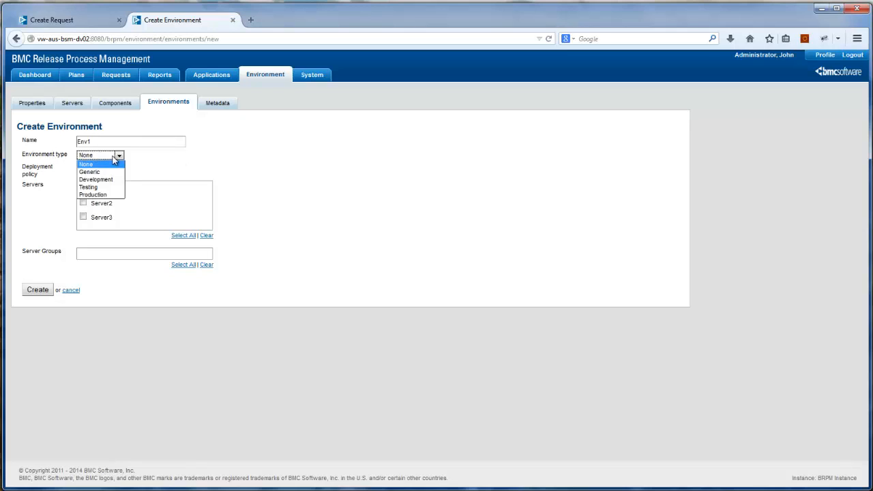
{"action": "left_click", "coordinate": [114, 157]}
{"action": "left_click", "coordinate": [114, 157]}
{"action": "left_click", "coordinate": [115, 164]}
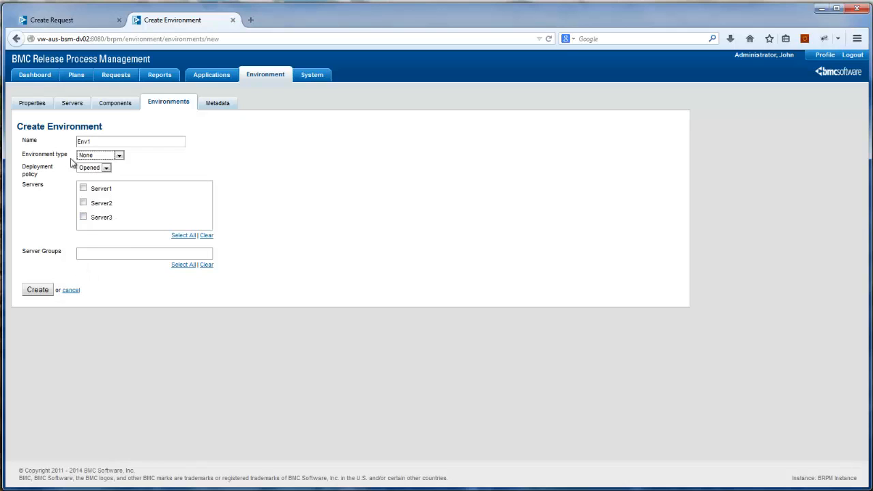
{"action": "left_click", "coordinate": [83, 187]}
{"action": "left_click", "coordinate": [84, 202]}
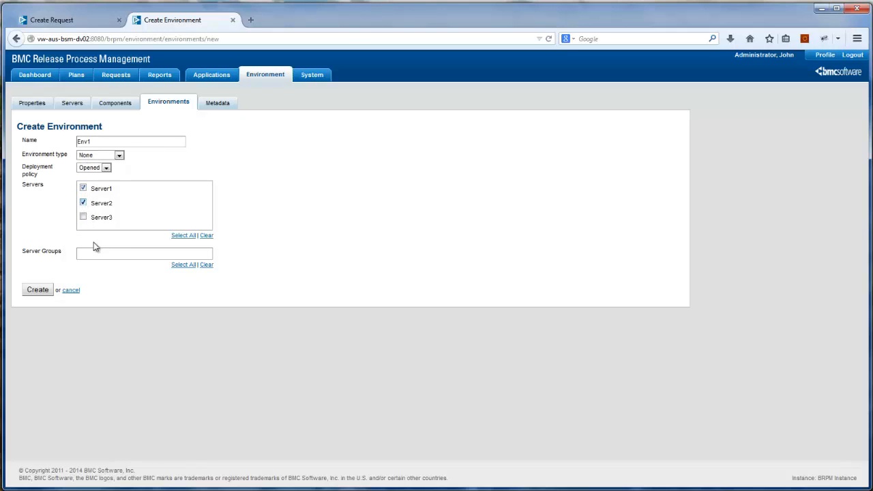
{"action": "left_click", "coordinate": [41, 292]}
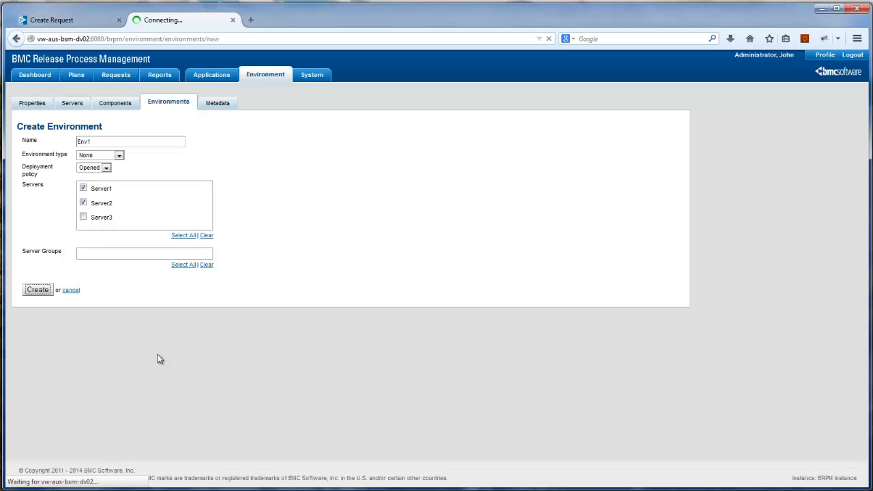
Create a second environment named Env2 and assign Server3 to it.
{"action": "left_click", "coordinate": [736, 113]}
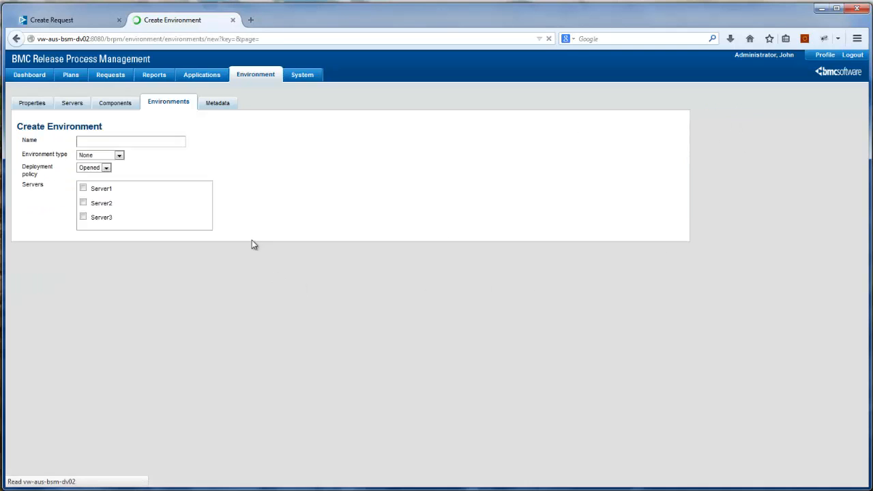
{"action": "left_click", "coordinate": [119, 138]}
{"action": "type", "text": "Env2"}
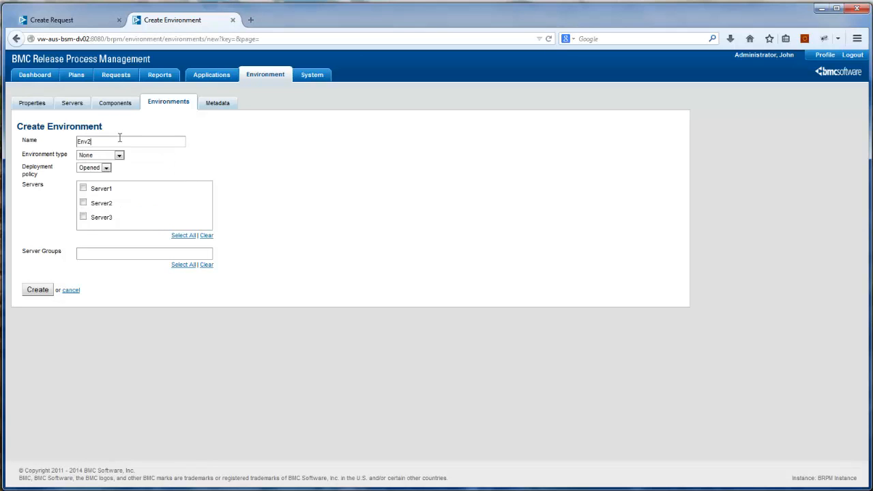
{"action": "key", "text": "Tab"}
{"action": "left_click", "coordinate": [83, 218]}
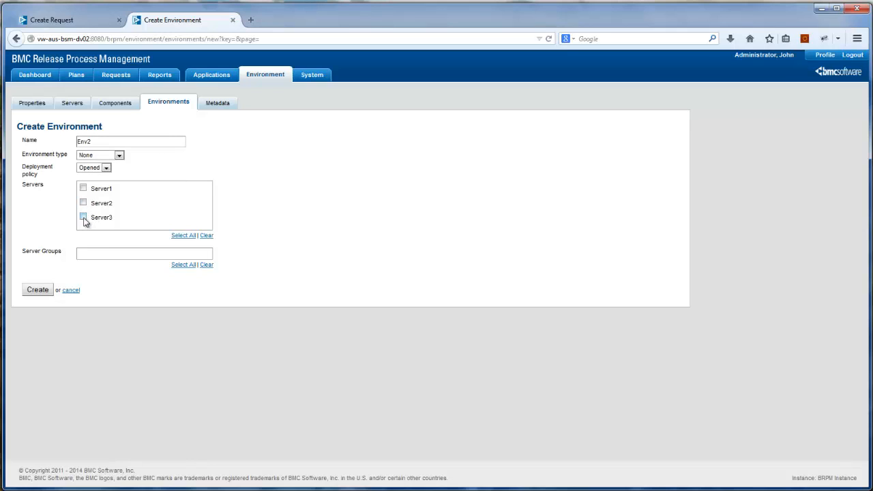
{"action": "left_click", "coordinate": [39, 290]}
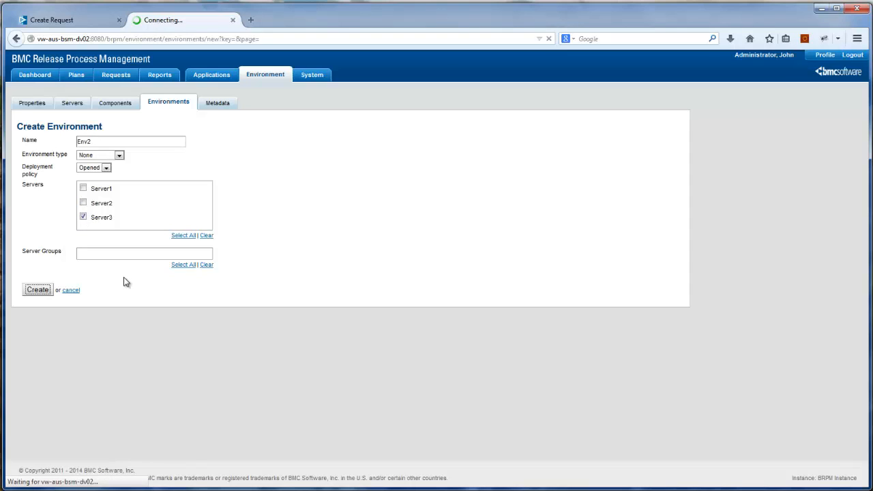
Add a new component named AppServer to the environment components.
{"action": "left_click", "coordinate": [116, 107]}
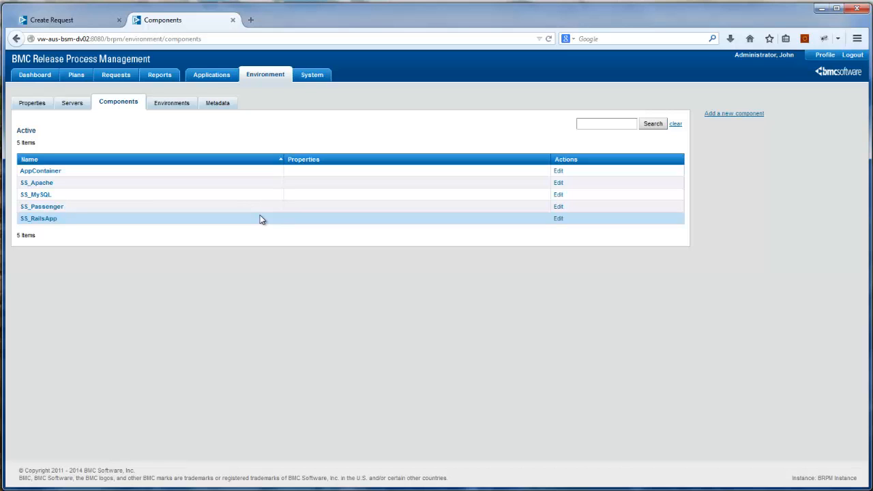
{"action": "left_click", "coordinate": [739, 114]}
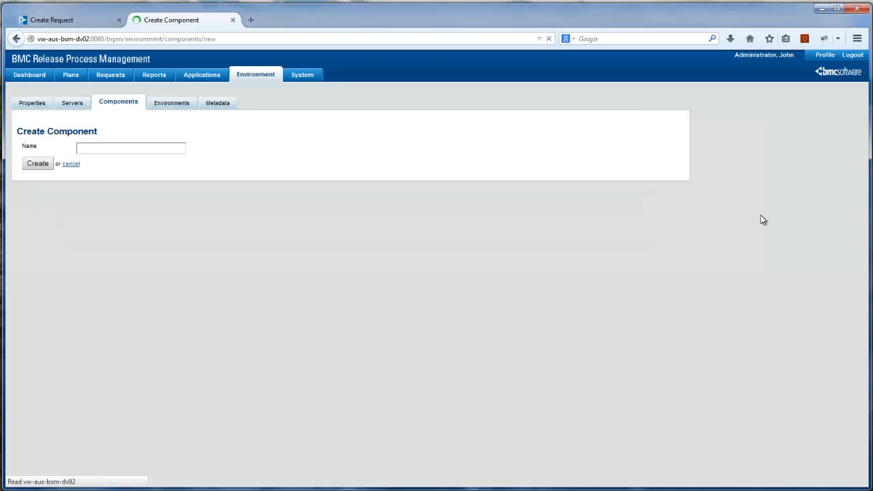
{"action": "left_click", "coordinate": [129, 146]}
{"action": "type", "text": "App"}
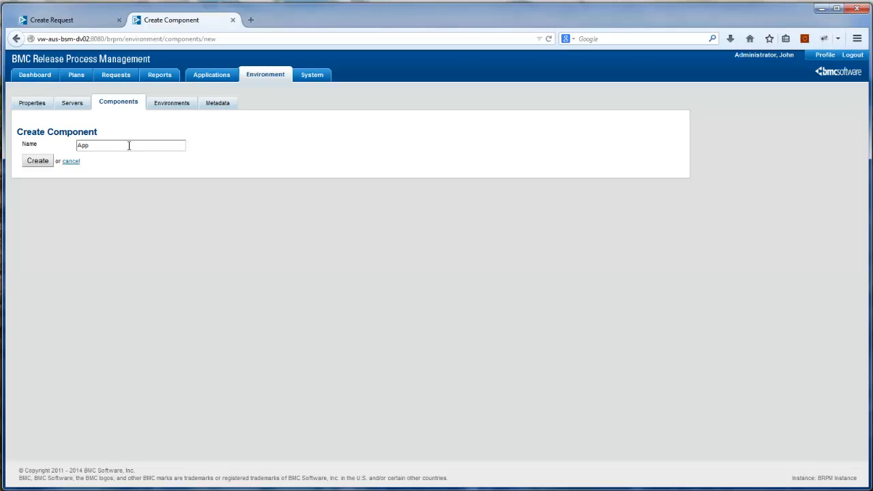
{"action": "type", "text": "Server"}
{"action": "left_click", "coordinate": [38, 162]}
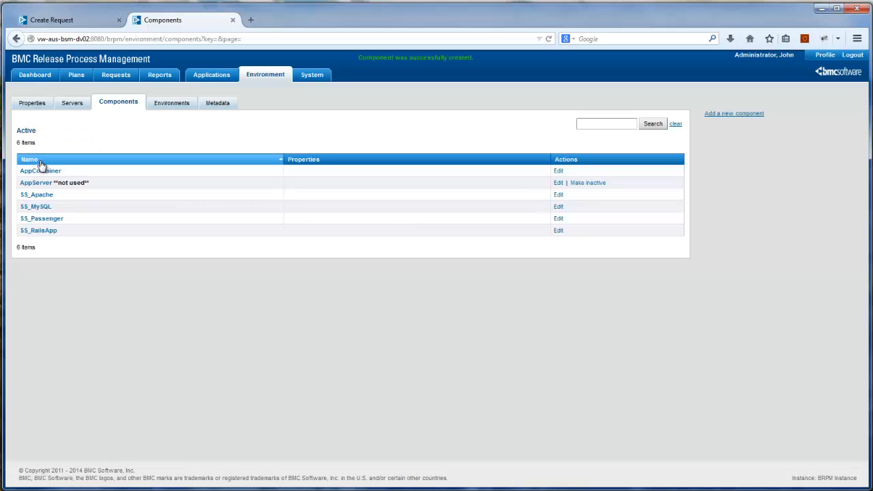
Add another component named DB to the environment components.
{"action": "left_click", "coordinate": [750, 117]}
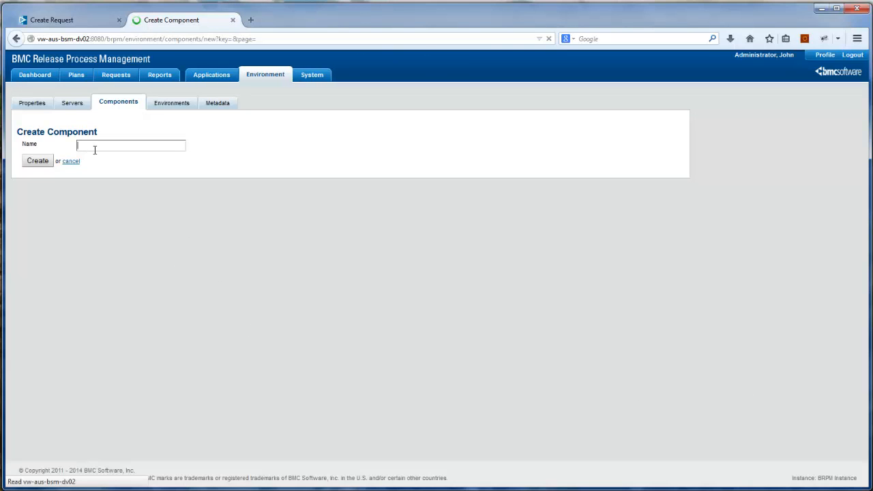
{"action": "left_click", "coordinate": [95, 148]}
{"action": "type", "text": "DB"}
{"action": "left_click", "coordinate": [34, 165]}
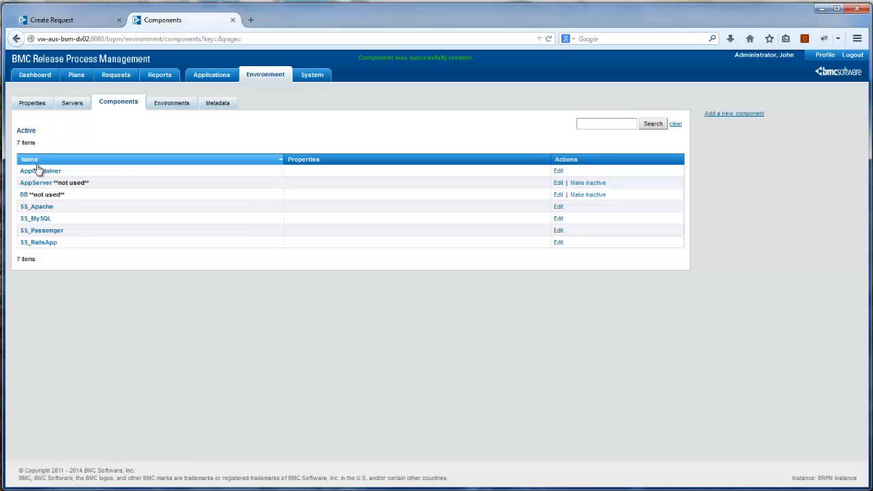
Create a property named JAVA_HEAP with default value 1024M and assign it to the AppServer component.
{"action": "left_click", "coordinate": [216, 77]}
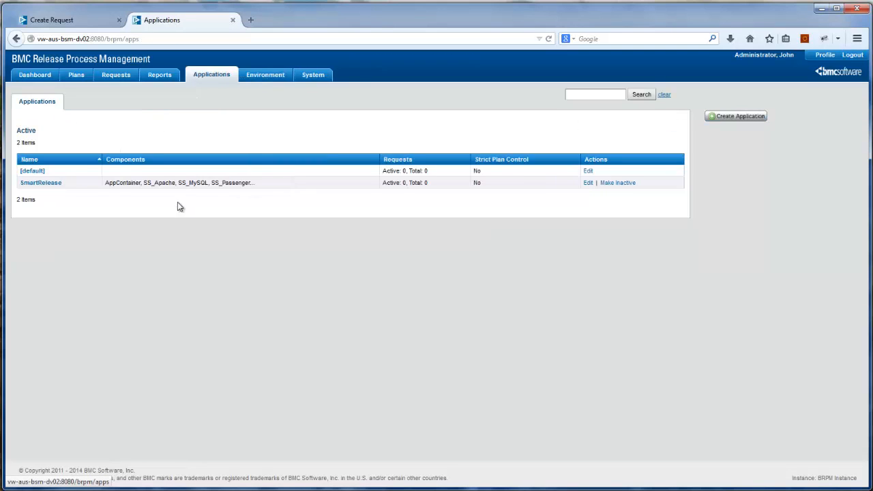
{"action": "left_click", "coordinate": [268, 81]}
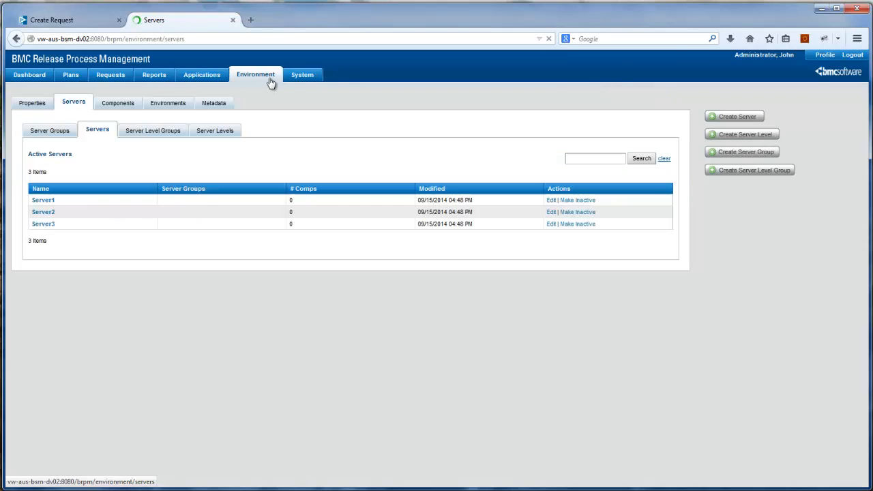
{"action": "left_click", "coordinate": [33, 106]}
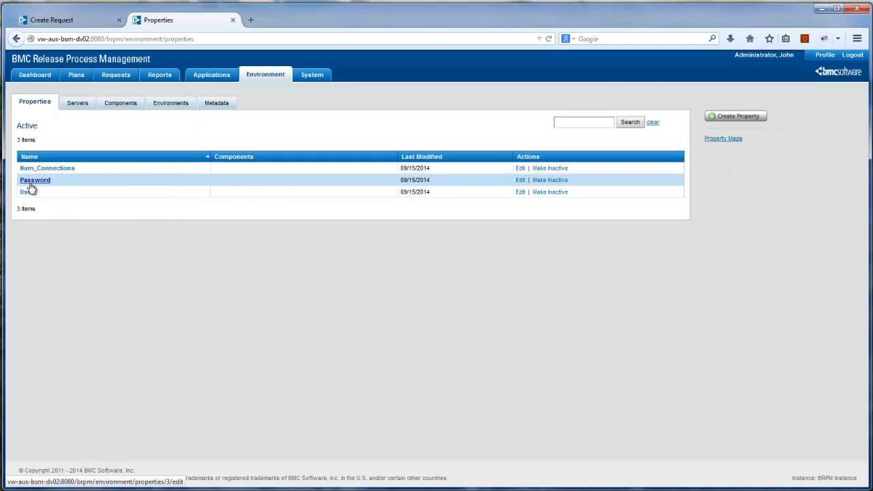
{"action": "left_click", "coordinate": [735, 116]}
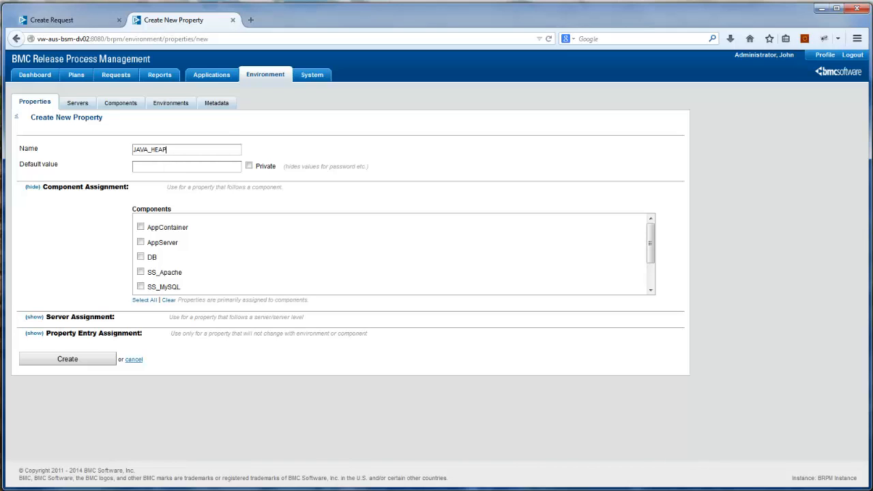
{"action": "type", "text": "1024M"}
{"action": "left_click", "coordinate": [141, 243]}
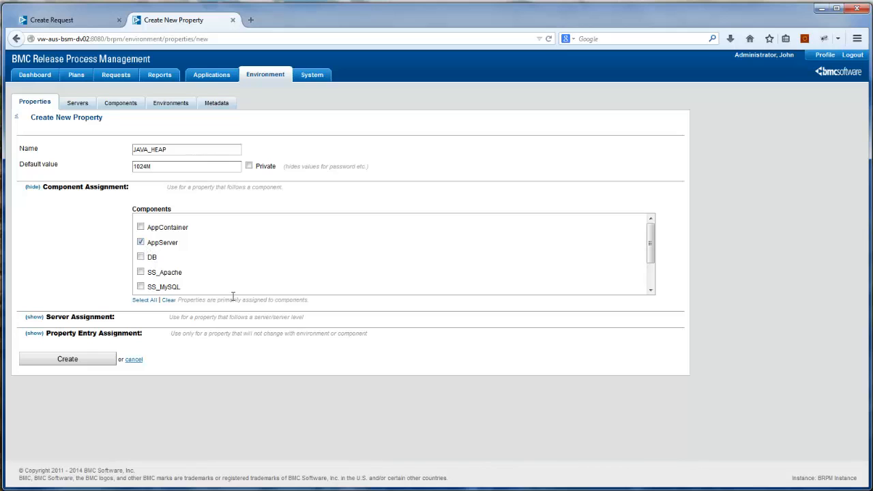
{"action": "left_click", "coordinate": [88, 361]}
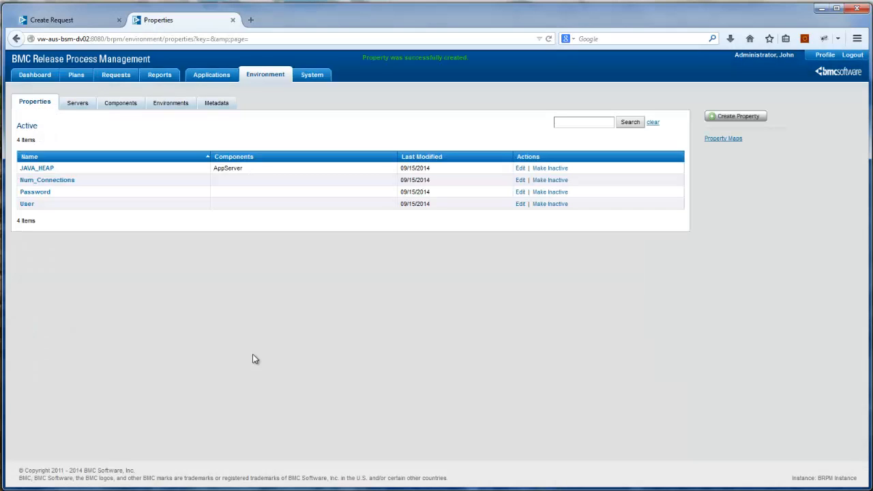
Assign the Num_Connections property to the DB component and save the update.
{"action": "left_click", "coordinate": [57, 182]}
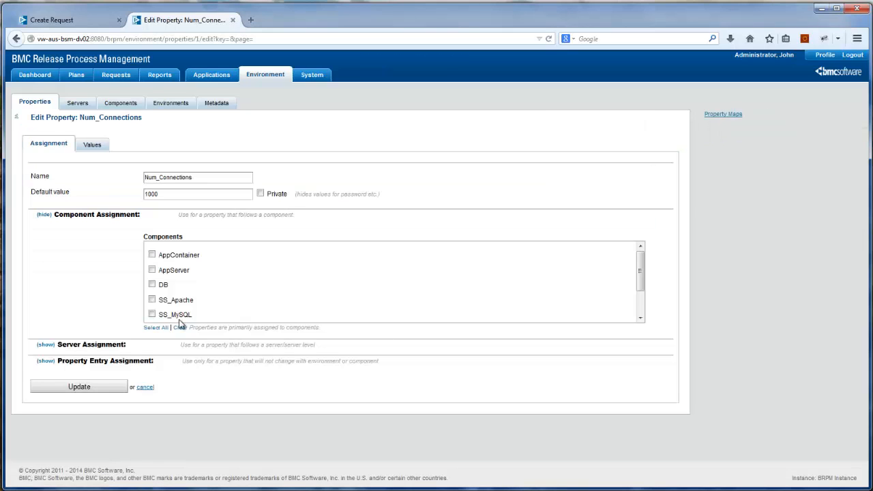
{"action": "left_click", "coordinate": [151, 284]}
{"action": "left_click", "coordinate": [102, 388]}
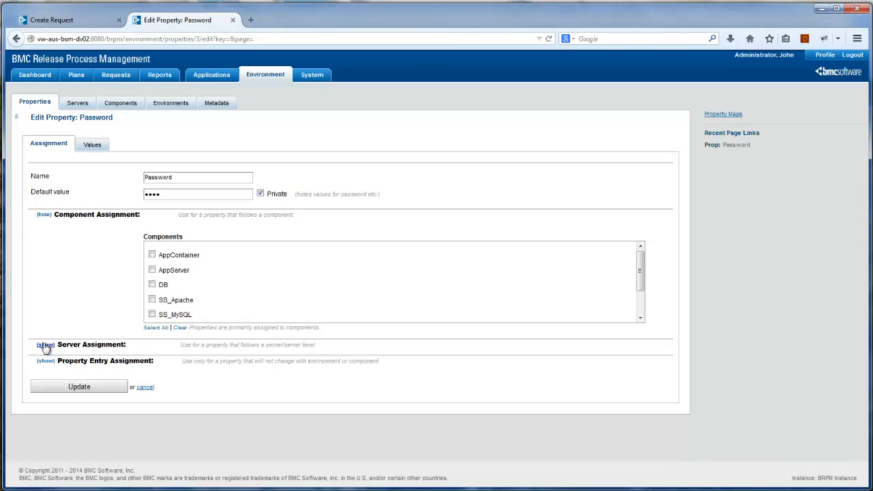
Assign the Password property to Server1, Server2 and Server3 and save the update.
{"action": "left_click", "coordinate": [45, 346]}
{"action": "scroll", "coordinate": [152, 402], "scroll_direction": "down", "scroll_amount": 1}
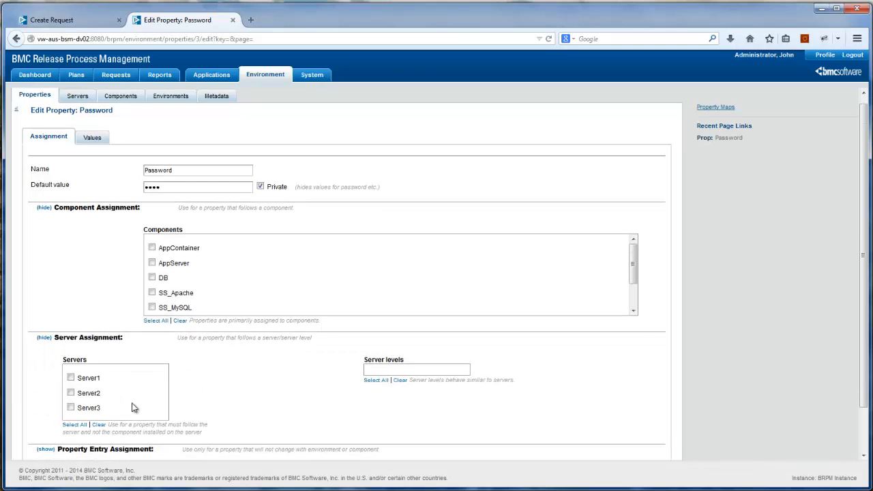
{"action": "left_click", "coordinate": [71, 365]}
{"action": "left_click", "coordinate": [71, 379]}
{"action": "left_click", "coordinate": [71, 394]}
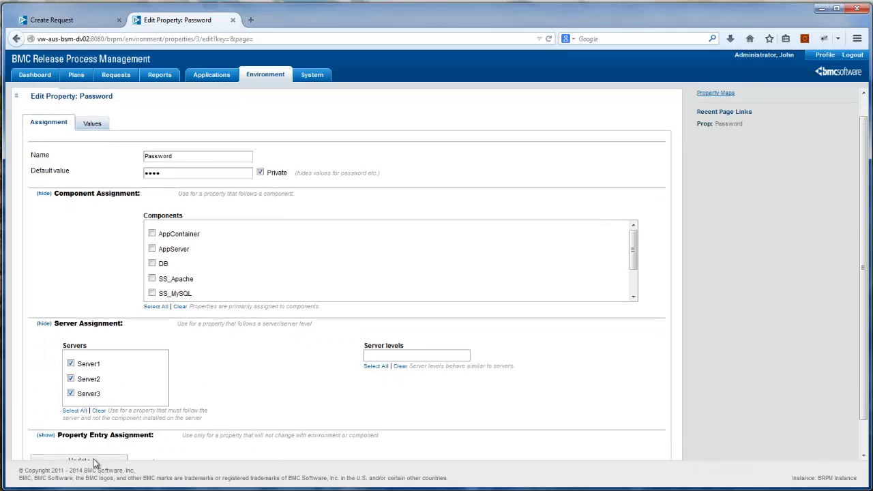
{"action": "left_click", "coordinate": [97, 462]}
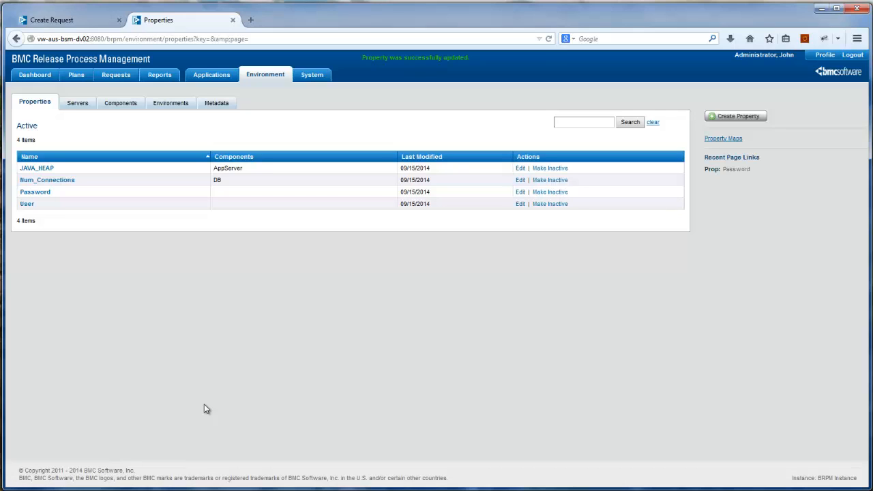
Assign the User property to Server1, Server2 and Server3 and save the update.
{"action": "left_click", "coordinate": [28, 207]}
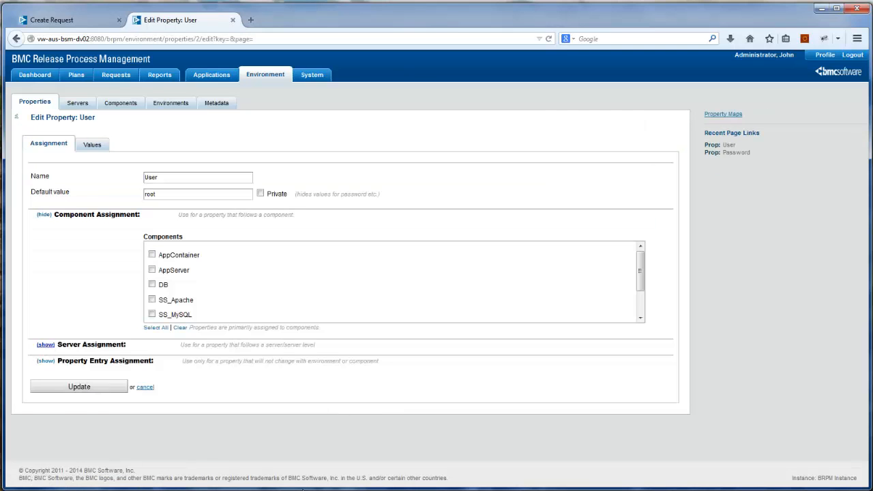
{"action": "left_click", "coordinate": [45, 345]}
{"action": "left_click", "coordinate": [70, 384]}
{"action": "left_click", "coordinate": [70, 400]}
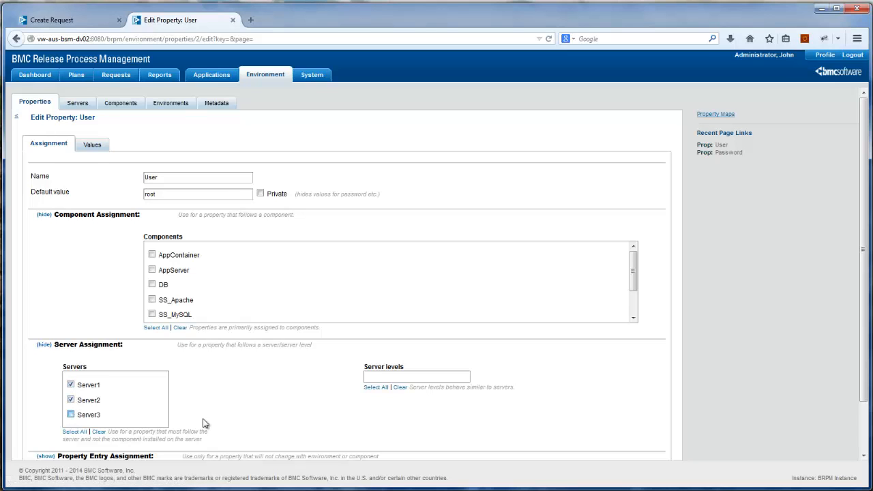
{"action": "left_click", "coordinate": [70, 414]}
{"action": "scroll", "coordinate": [71, 416], "scroll_direction": "down", "scroll_amount": 1}
{"action": "left_click", "coordinate": [79, 440]}
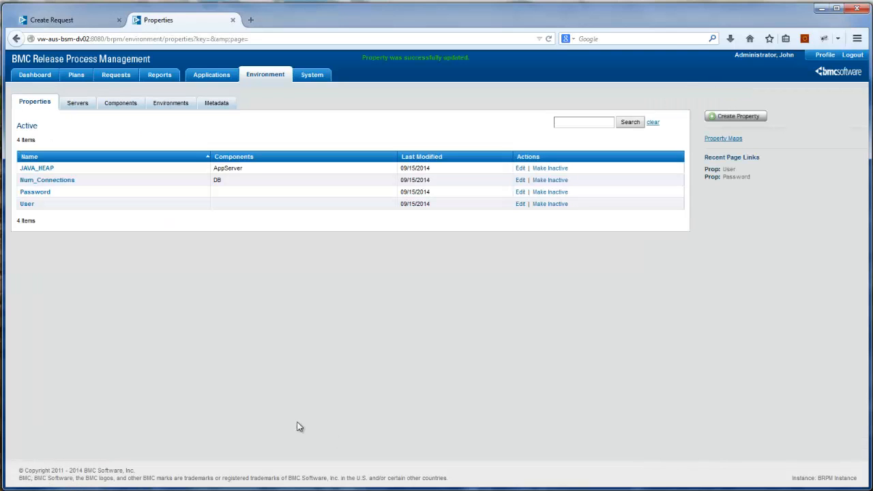
Create a new application named Application1 with app version 1, leaving strict plan control off.
{"action": "left_click", "coordinate": [213, 77]}
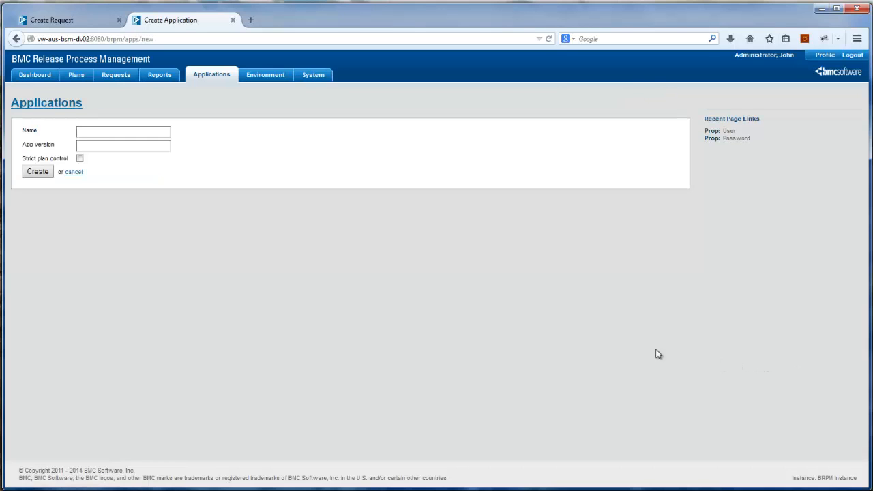
{"action": "left_click", "coordinate": [115, 132]}
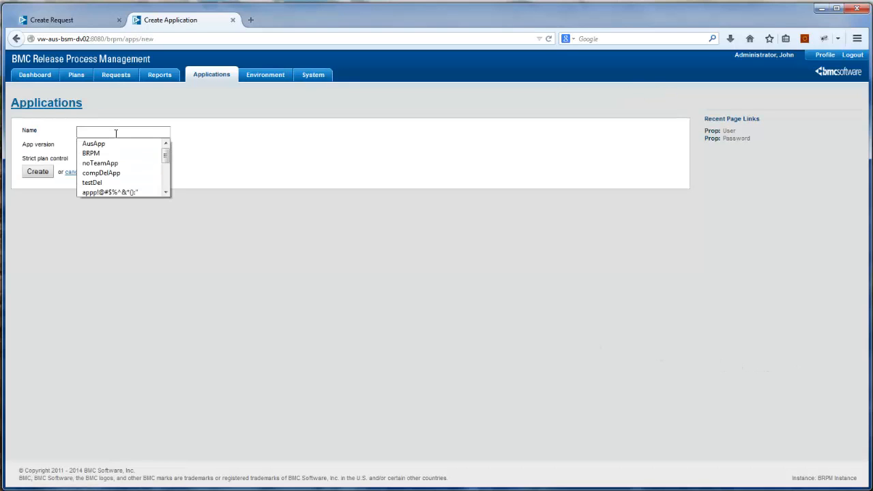
{"action": "type", "text": "Application"}
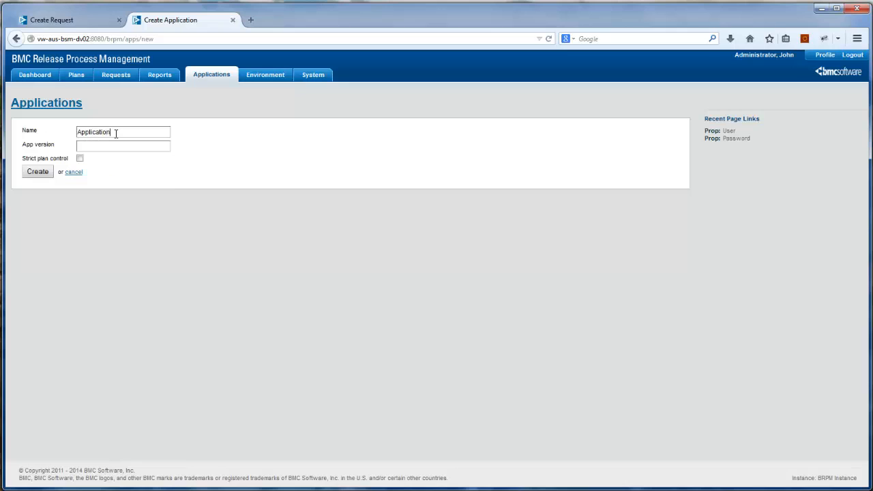
{"action": "type", "text": "1"}
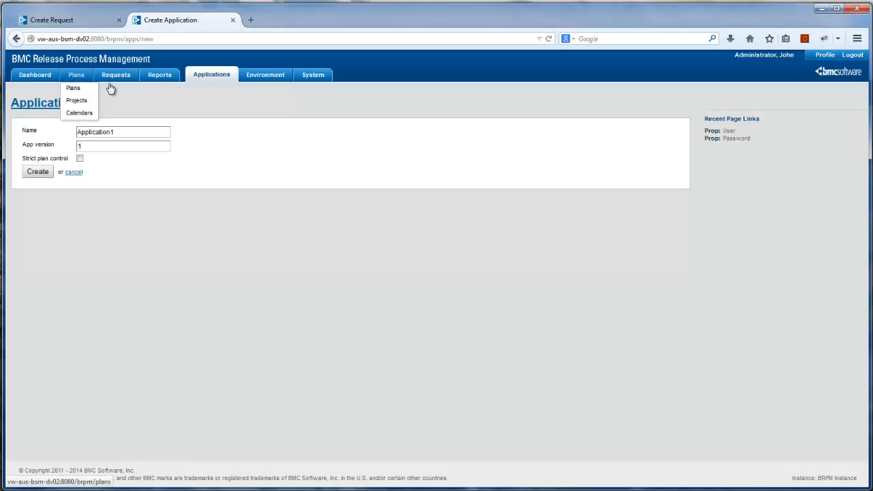
{"action": "mouse_move", "coordinate": [108, 108]}
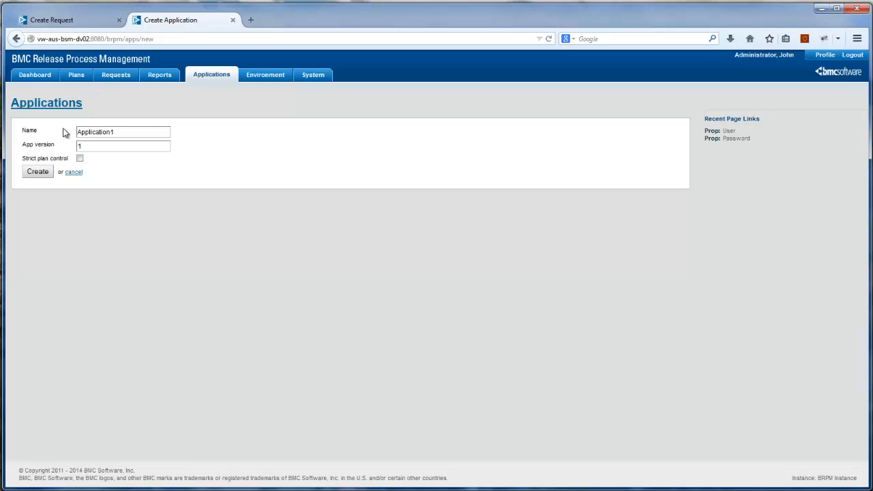
{"action": "left_click", "coordinate": [45, 174]}
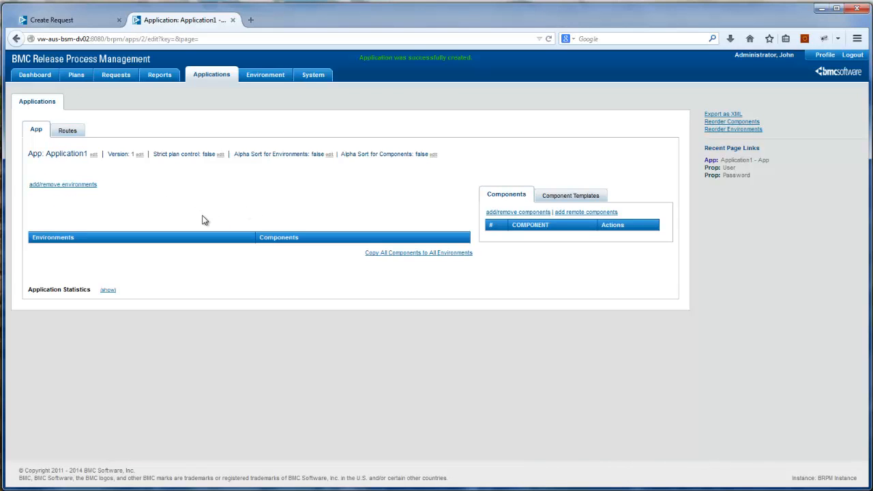
Add the environments Env1 and Env2 to Application1.
{"action": "left_click", "coordinate": [74, 186]}
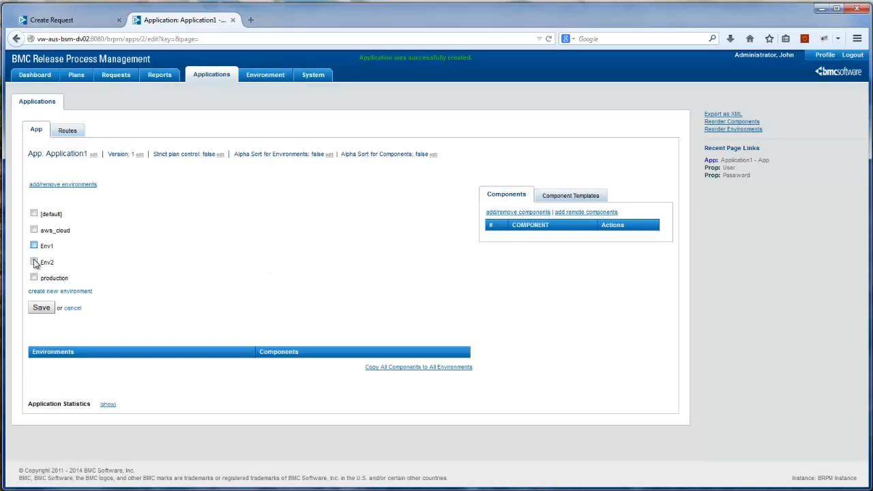
{"action": "left_click", "coordinate": [34, 263]}
{"action": "left_click", "coordinate": [42, 308]}
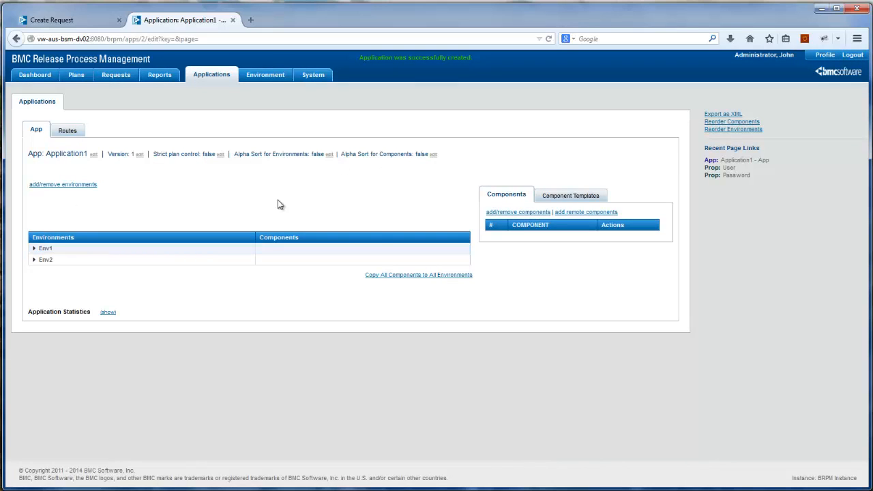
Add the AppServer and DB components to Application1.
{"action": "left_click", "coordinate": [521, 212]}
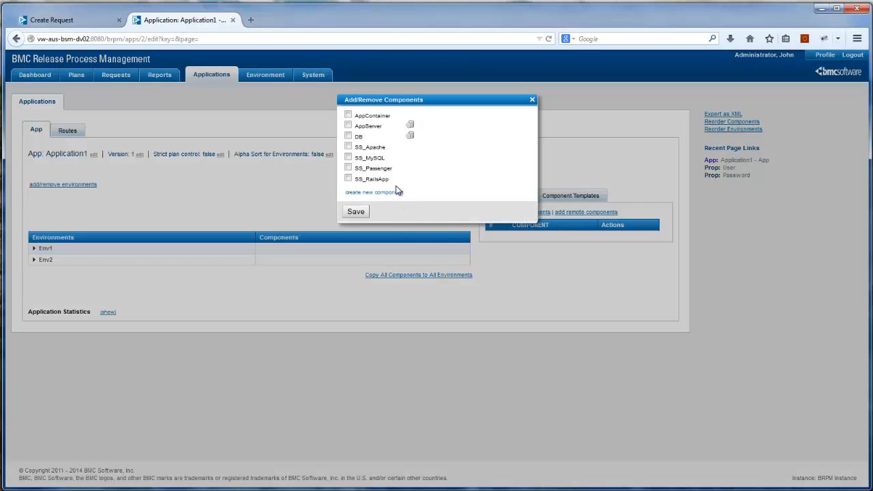
{"action": "left_click", "coordinate": [348, 125]}
{"action": "left_click", "coordinate": [349, 136]}
{"action": "left_click", "coordinate": [355, 212]}
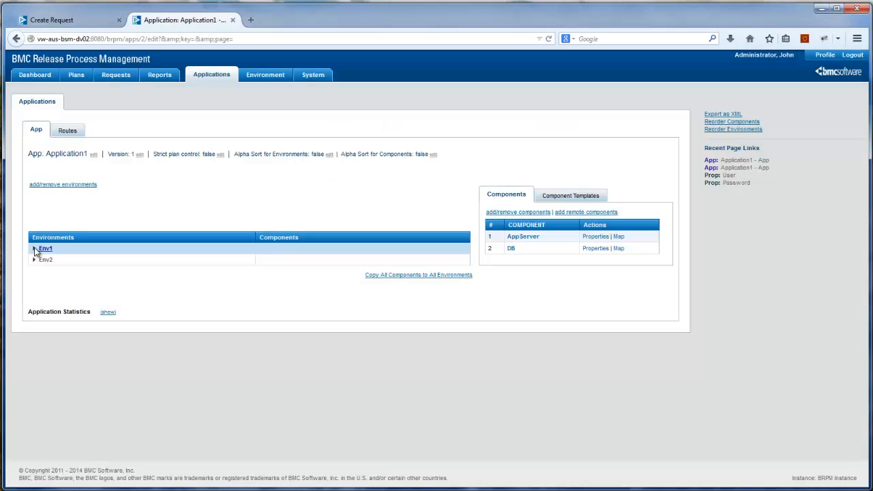
Expand both environments of Application1 and place the AppServer component in Env1.
{"action": "left_click", "coordinate": [40, 249]}
{"action": "left_click", "coordinate": [43, 291]}
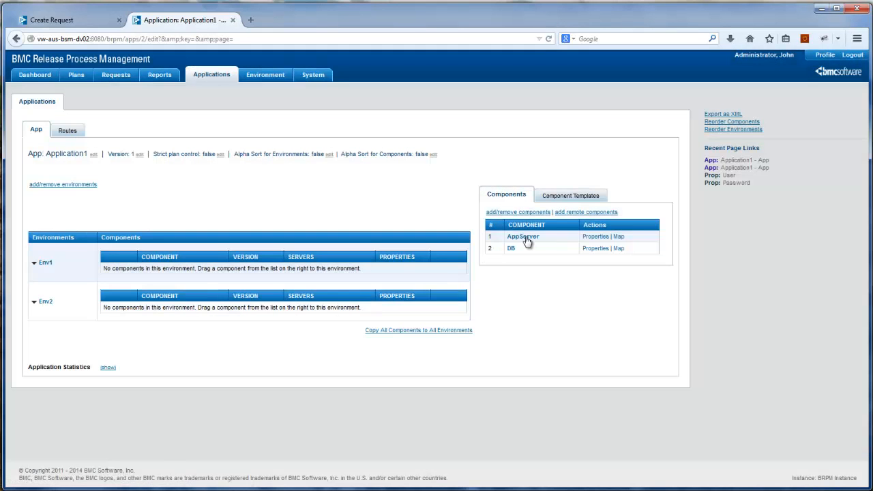
{"action": "left_click_drag", "start_coordinate": [509, 238], "coordinate": [329, 273]}
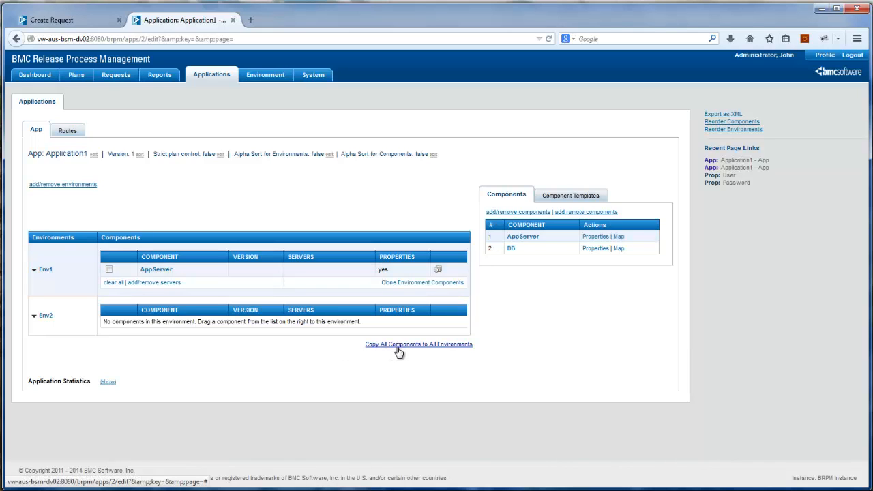
Copy all of the application's components to all environments and expand Env1 and Env2.
{"action": "left_click", "coordinate": [407, 346]}
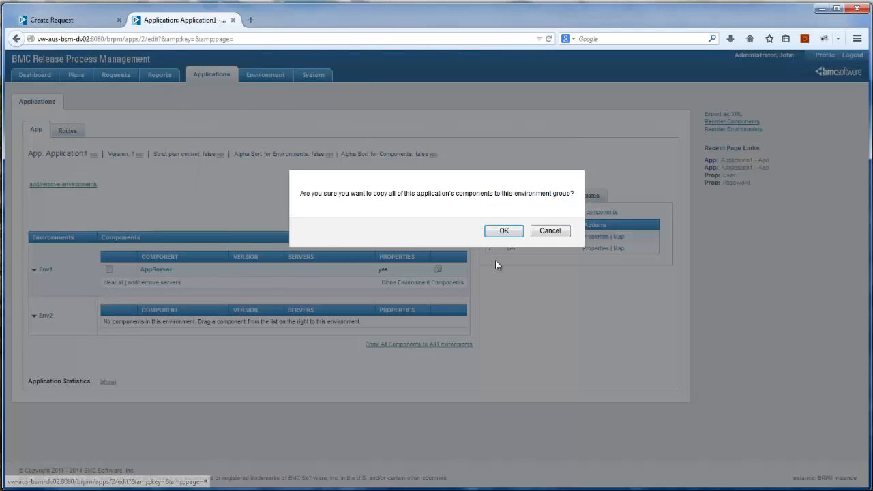
{"action": "left_click", "coordinate": [504, 230]}
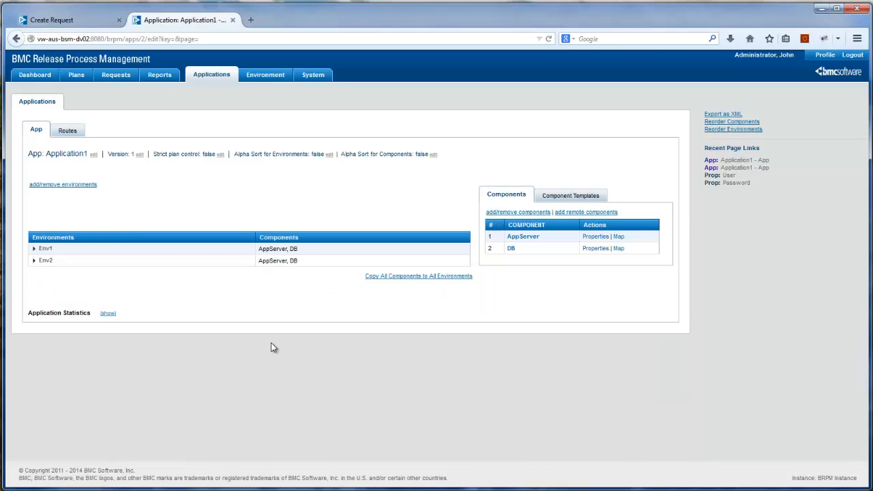
{"action": "left_click", "coordinate": [35, 249]}
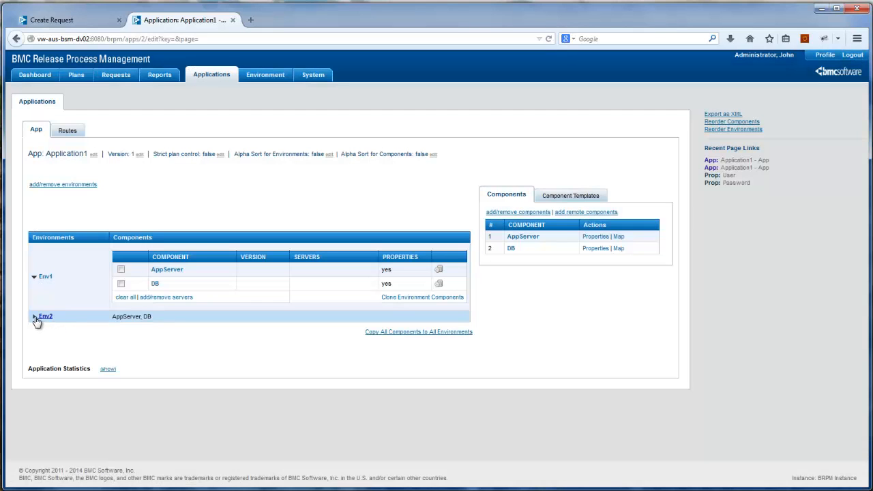
{"action": "left_click", "coordinate": [36, 317]}
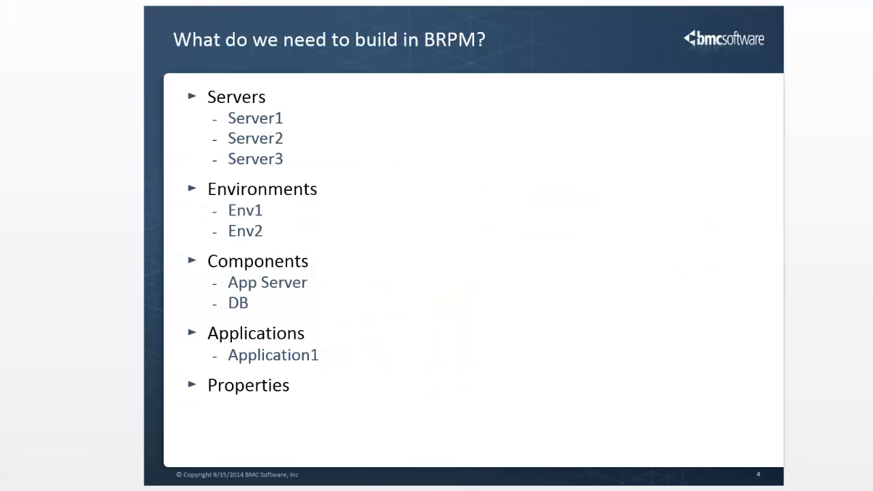
{"action": "key", "text": "Page_Up"}
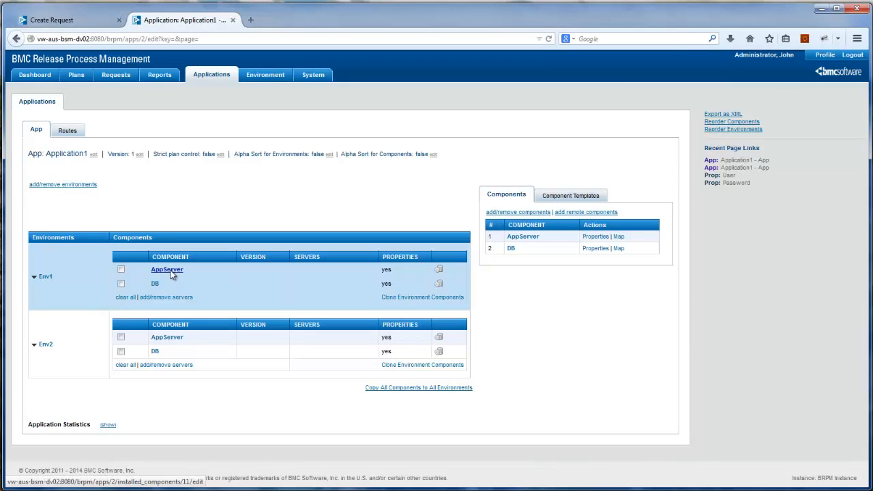
Set the AppServer component in Env1 to version 1 and associate it with Server1, accepting the server change.
{"action": "left_click", "coordinate": [167, 270]}
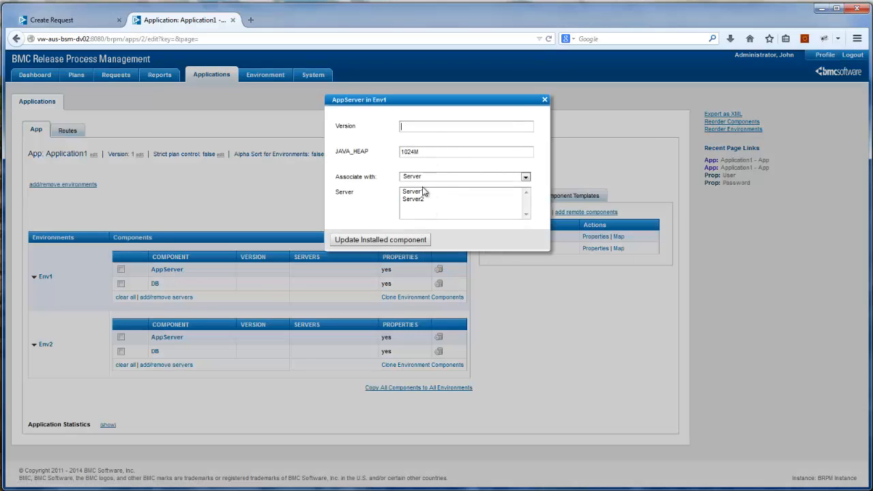
{"action": "left_click", "coordinate": [416, 125]}
{"action": "type", "text": "1"}
{"action": "left_click", "coordinate": [422, 193]}
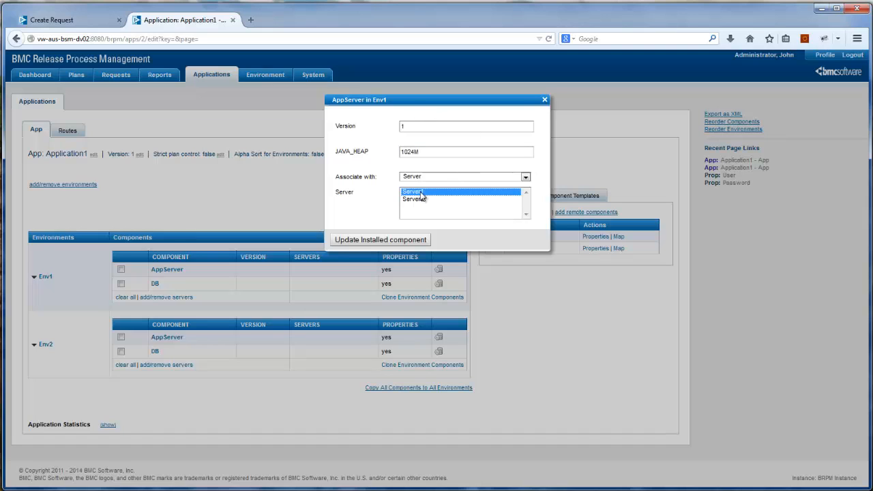
{"action": "left_click", "coordinate": [386, 240]}
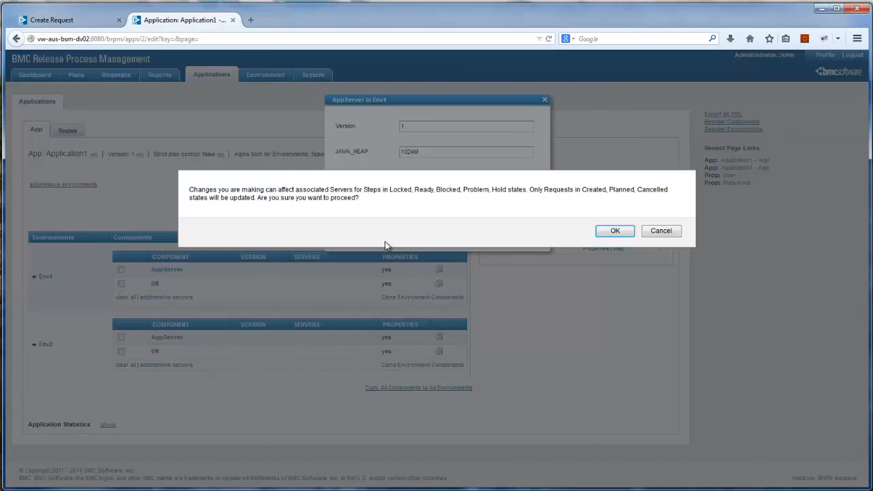
{"action": "left_click", "coordinate": [605, 234]}
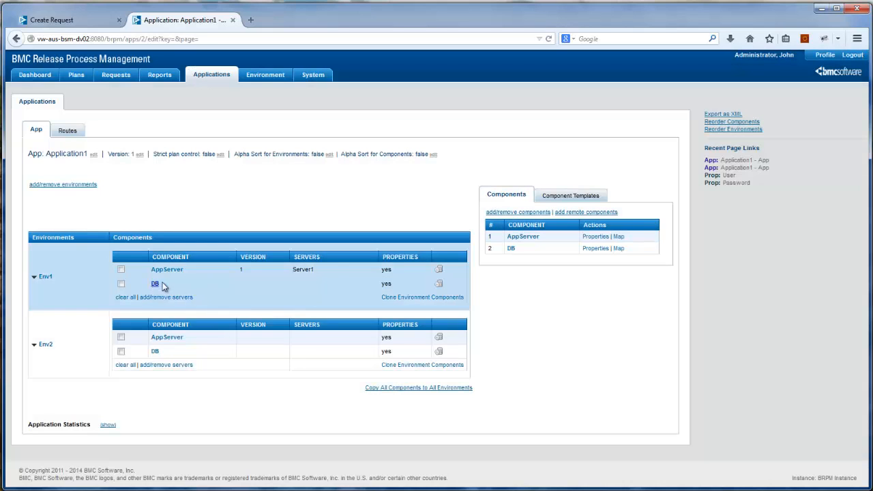
Set the DB component in Env1 to version 1 and associate it with Server2, accepting the server change.
{"action": "left_click", "coordinate": [162, 285]}
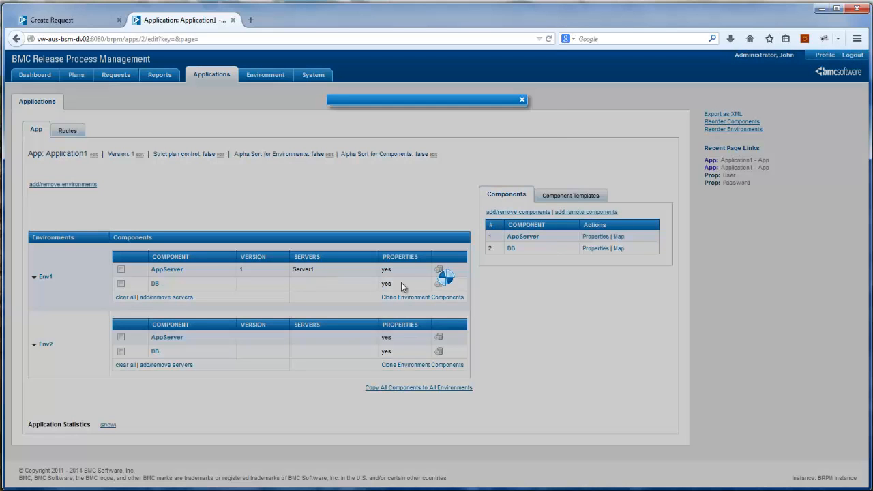
{"action": "left_click", "coordinate": [420, 126]}
{"action": "type", "text": "1"}
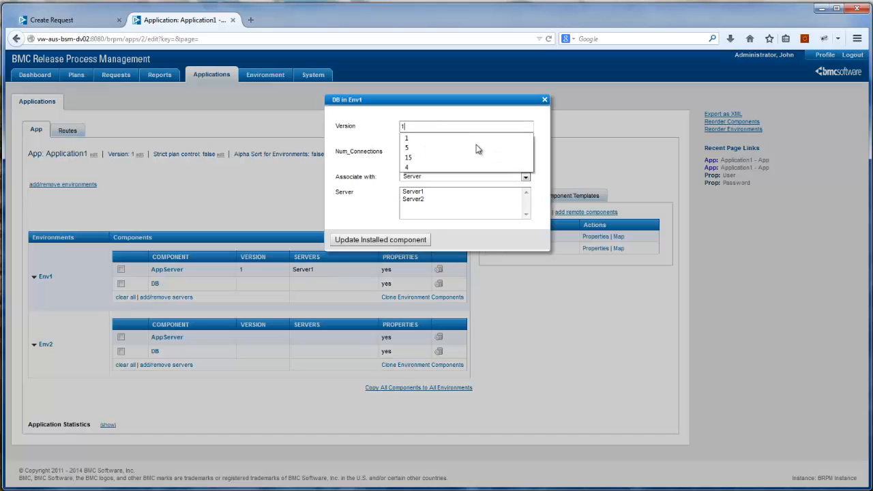
{"action": "left_click", "coordinate": [425, 199]}
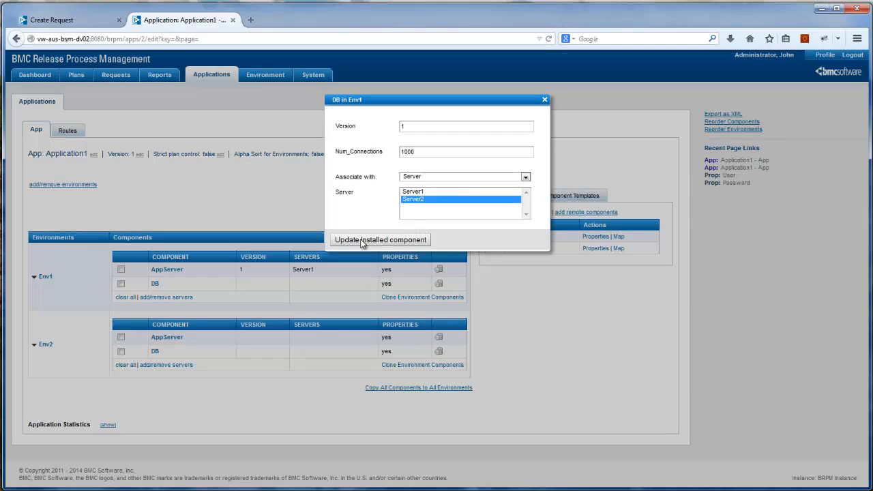
{"action": "left_click", "coordinate": [360, 241]}
{"action": "left_click", "coordinate": [613, 231]}
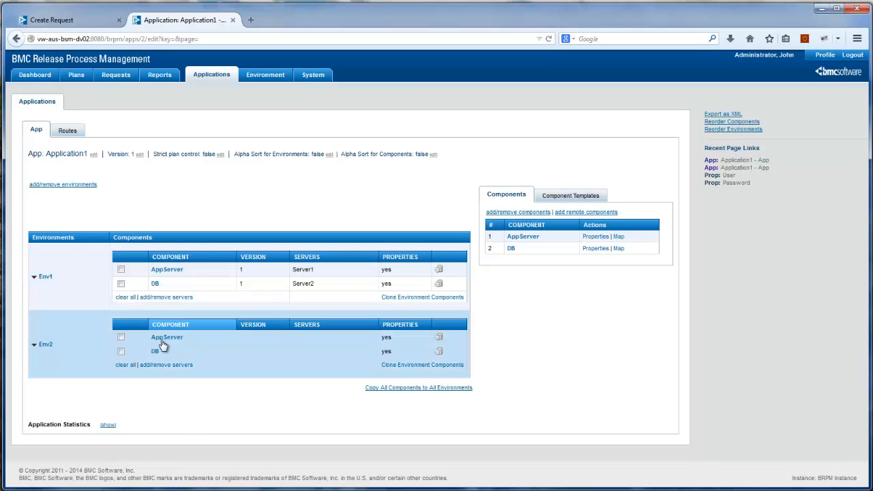
Set the AppServer component in Env2 to version 1 and associate it with Server3, accepting the server change.
{"action": "left_click", "coordinate": [164, 338]}
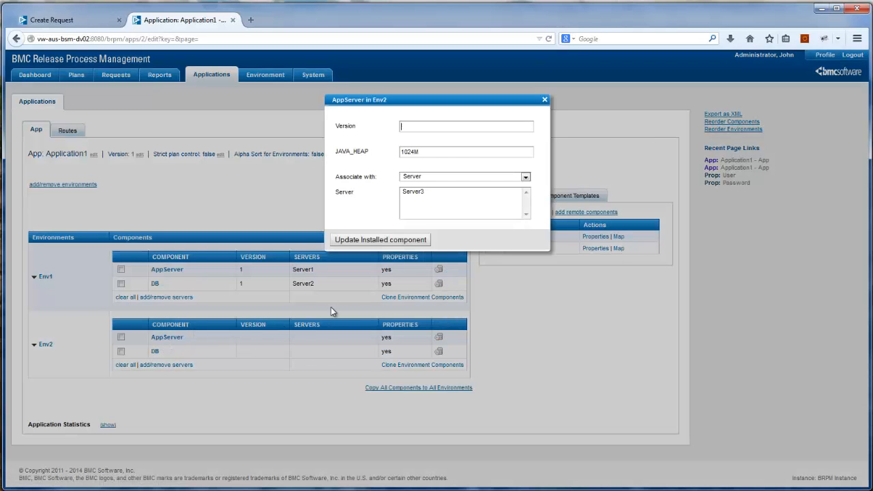
{"action": "left_click", "coordinate": [415, 125]}
{"action": "type", "text": "1"}
{"action": "left_click", "coordinate": [410, 195]}
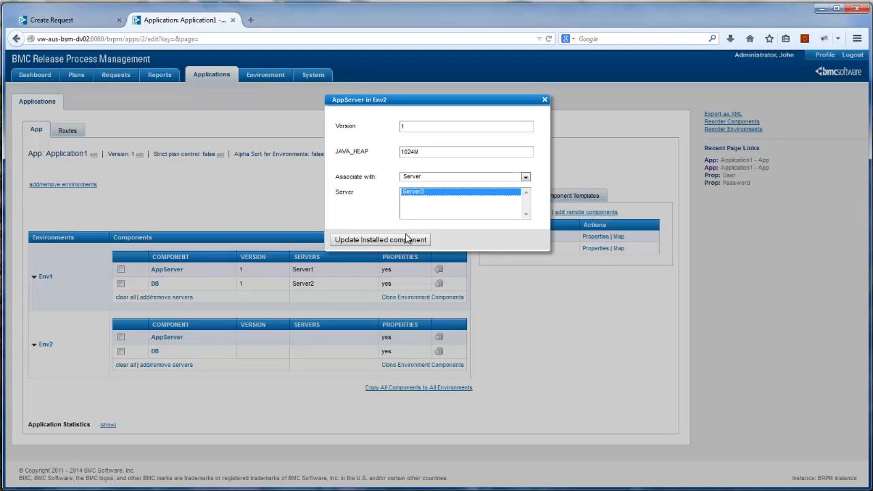
{"action": "left_click", "coordinate": [410, 240]}
{"action": "left_click", "coordinate": [613, 232]}
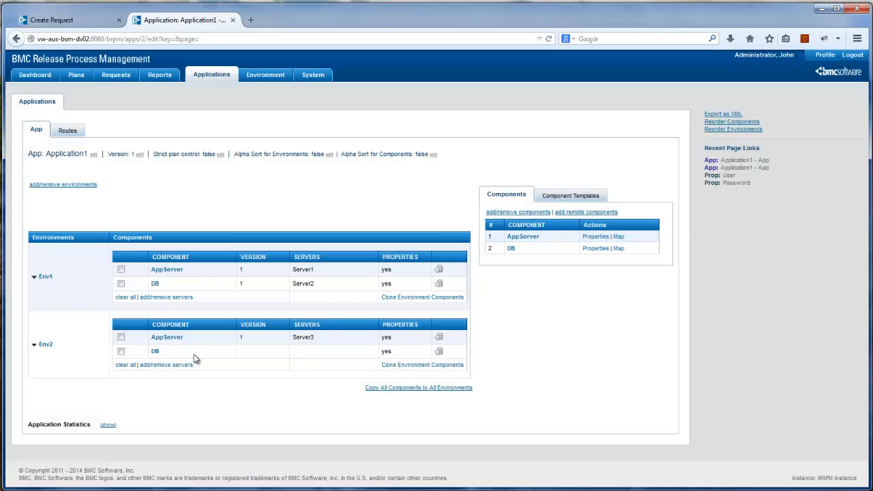
Set the DB component in Env2 to version 1 and associate it with Server3, accepting the server change.
{"action": "left_click", "coordinate": [154, 351]}
{"action": "left_click", "coordinate": [418, 126]}
{"action": "type", "text": "1"}
{"action": "left_click", "coordinate": [416, 192]}
{"action": "left_click", "coordinate": [393, 243]}
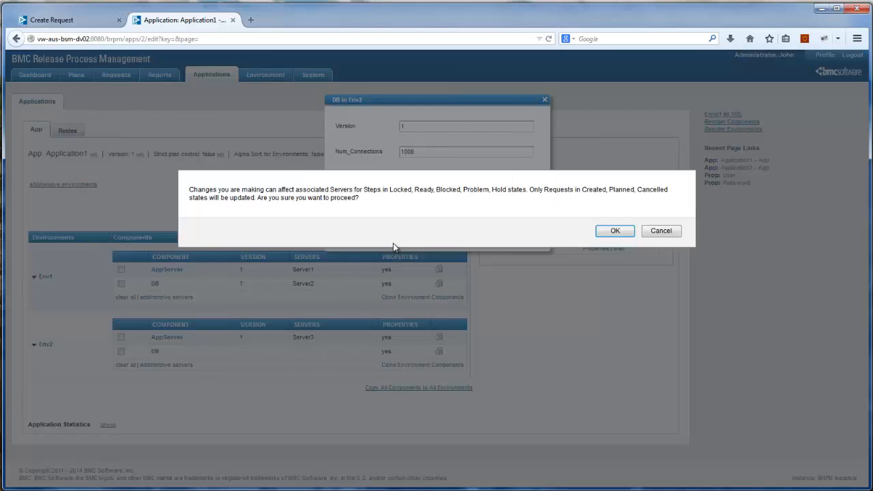
{"action": "left_click", "coordinate": [617, 231]}
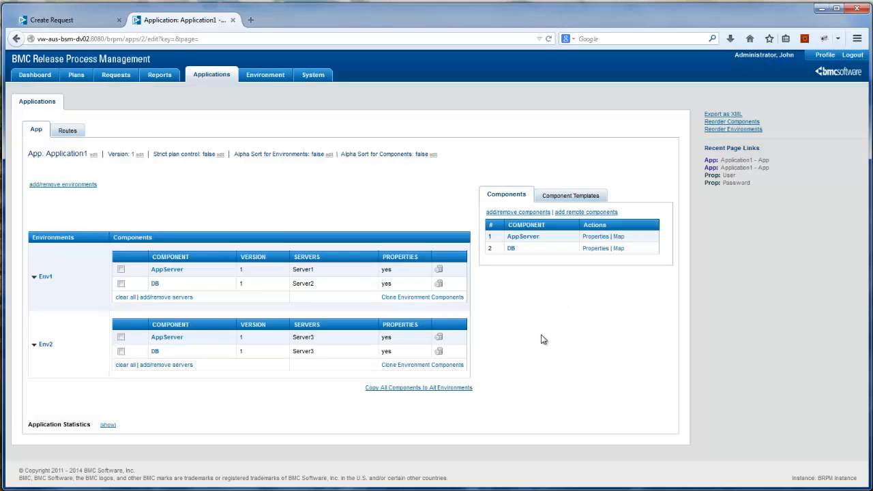
Set the AppServer component's JAVA_HEAP property to 2048M for Env1 and submit the change.
{"action": "left_click", "coordinate": [596, 237]}
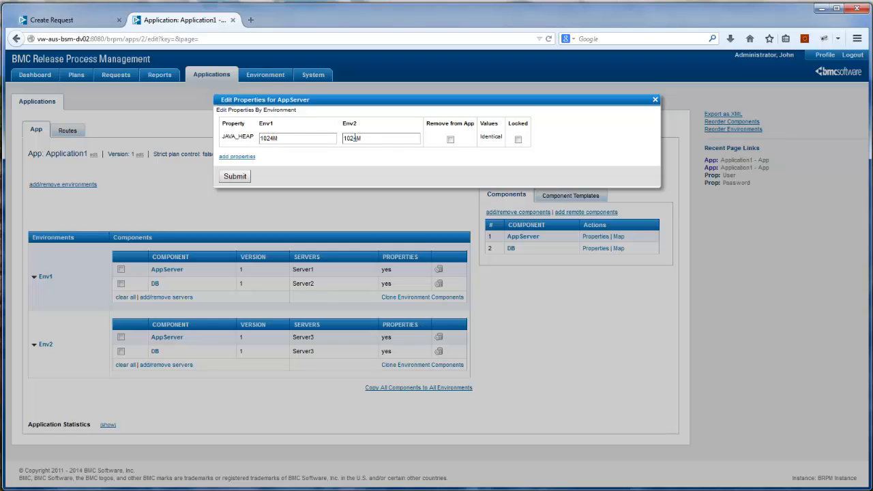
{"action": "left_click_drag", "start_coordinate": [254, 137], "coordinate": [244, 139]}
{"action": "type", "text": "2048"}
{"action": "left_click", "coordinate": [242, 178]}
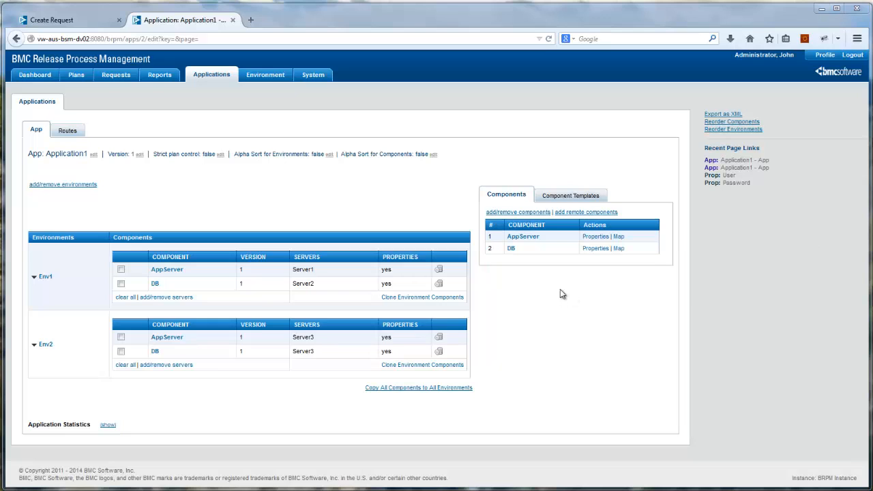
Set the DB component's Num_Connections property to 2000 for Env1 and submit the change.
{"action": "left_click", "coordinate": [596, 249]}
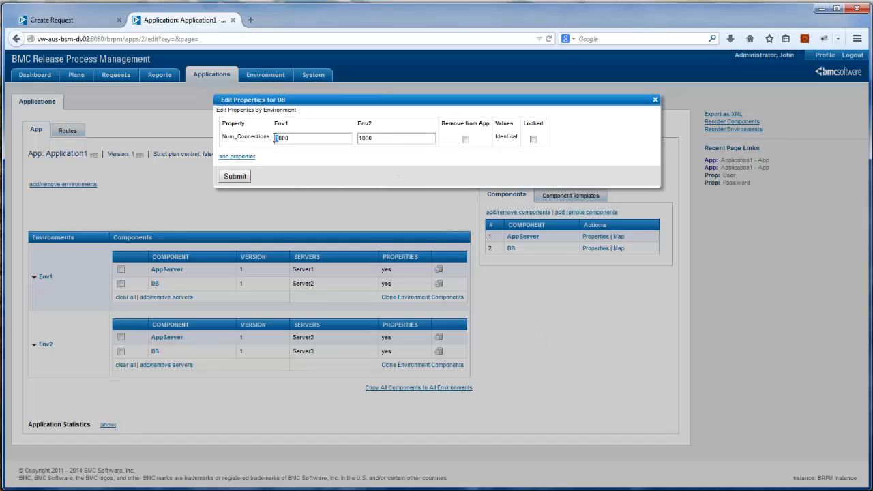
{"action": "type", "text": "2"}
{"action": "left_click", "coordinate": [245, 177]}
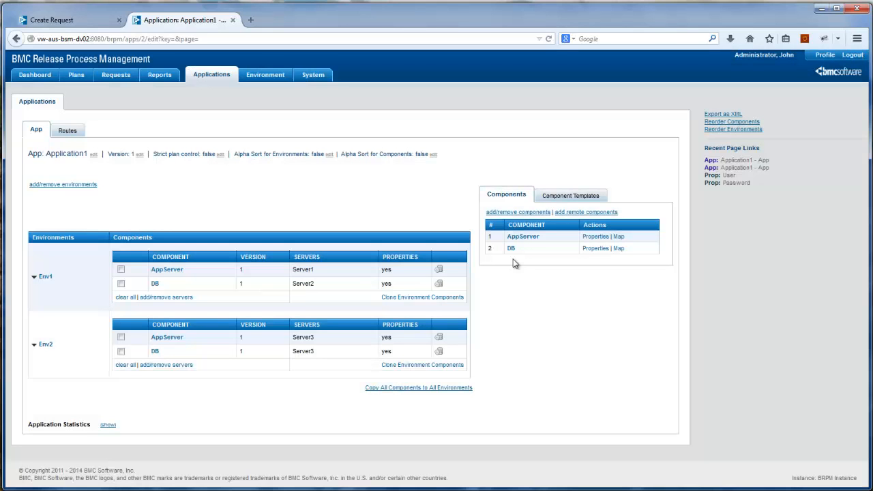
Review the AppServer component's JAVA_HEAP values by environment and its installed component details in Env1 and Env2, without changing anything.
{"action": "left_click", "coordinate": [438, 270]}
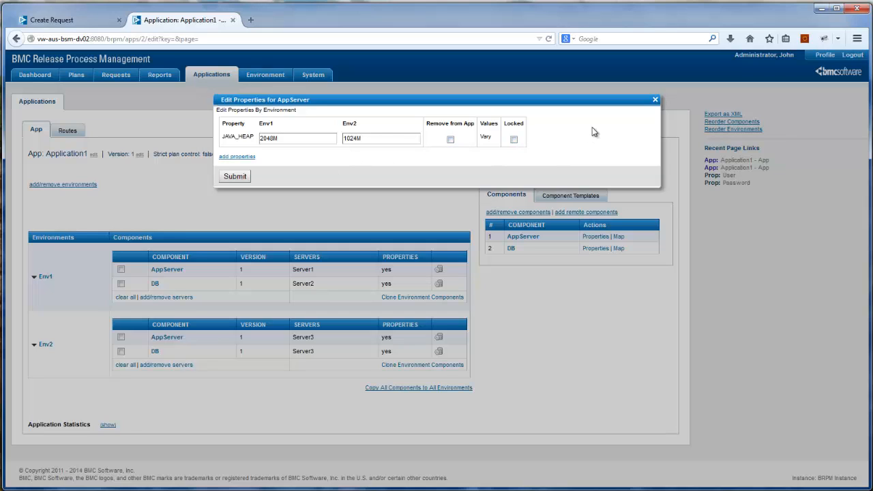
{"action": "left_click", "coordinate": [655, 100]}
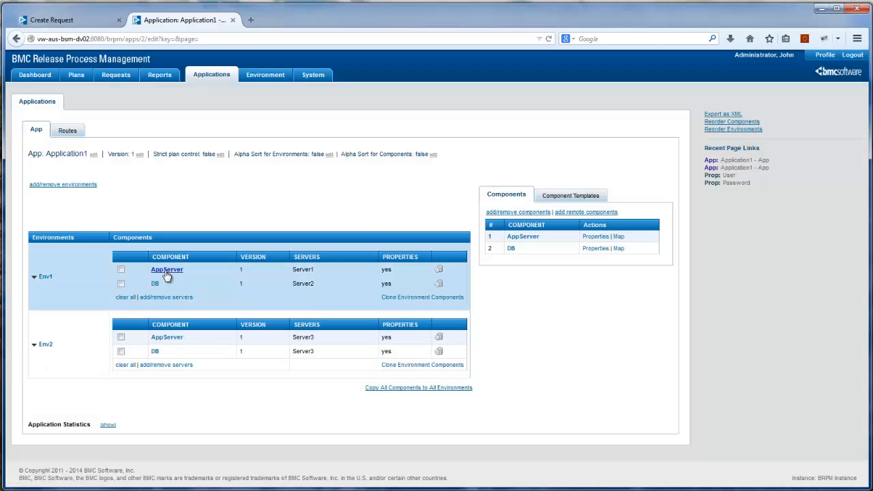
{"action": "left_click", "coordinate": [166, 272]}
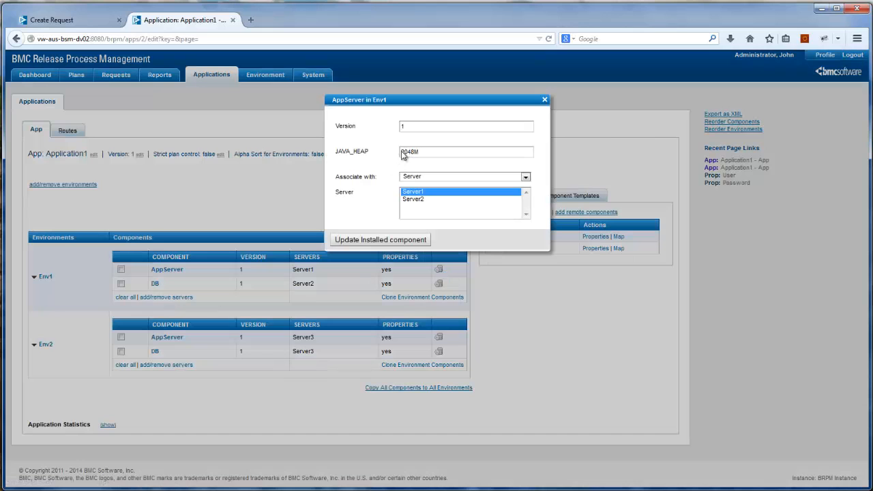
{"action": "left_click", "coordinate": [545, 100]}
{"action": "left_click", "coordinate": [167, 338]}
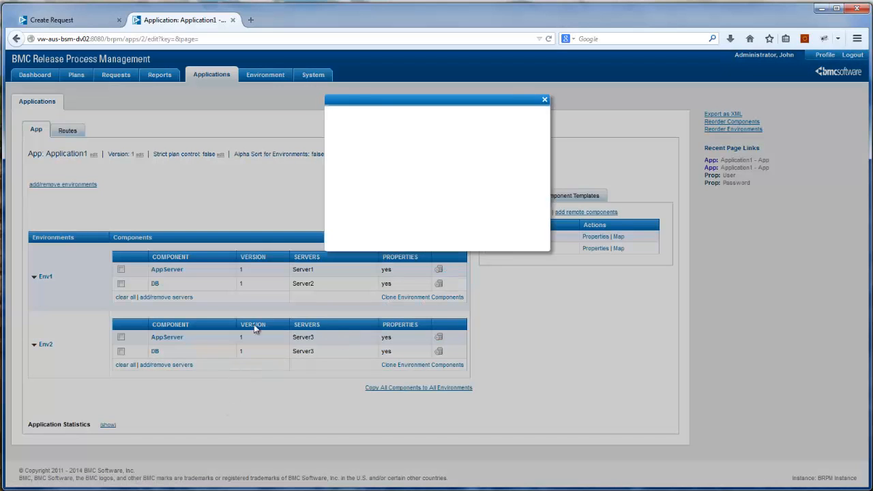
{"action": "left_click", "coordinate": [544, 100]}
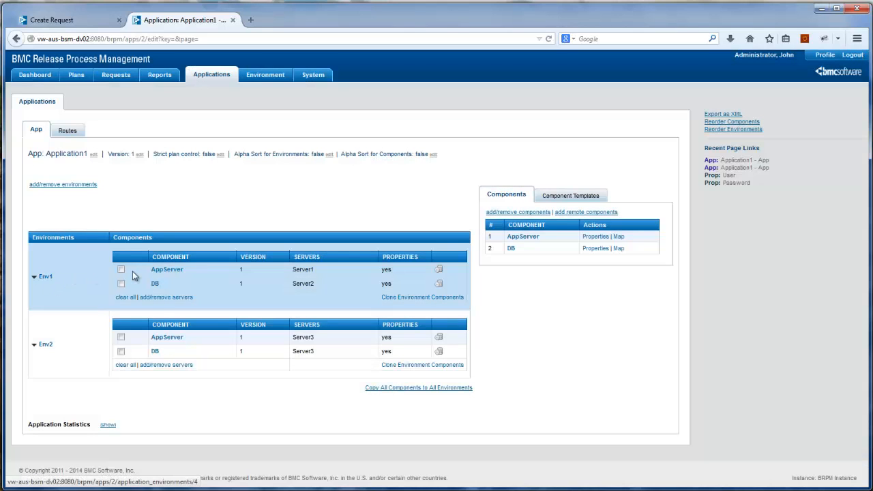